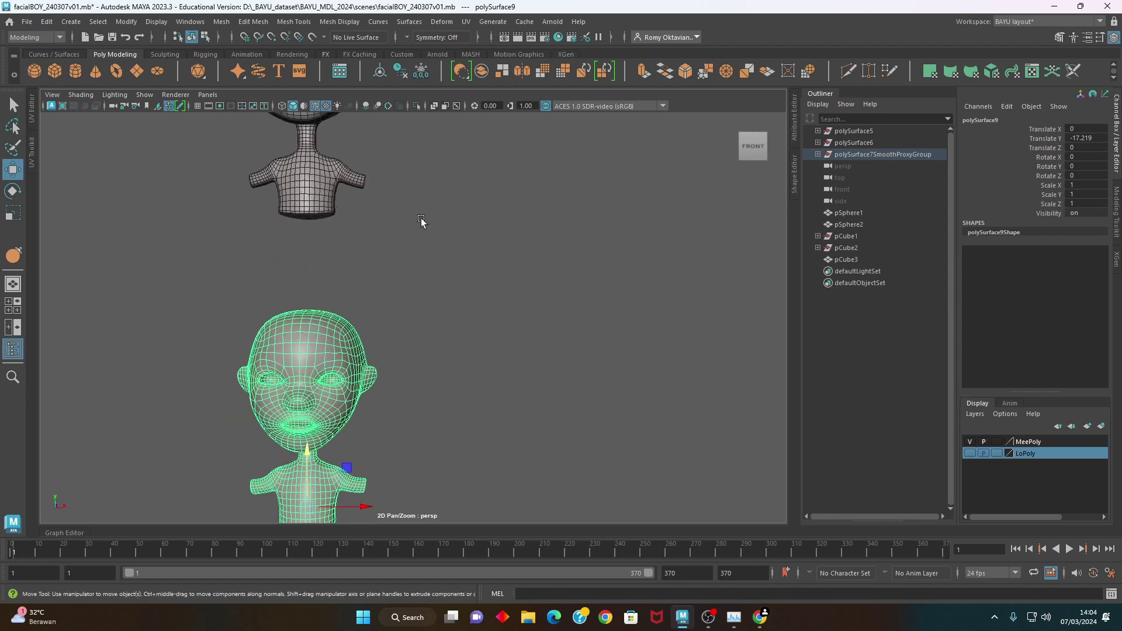
Select the lower, simpler head mesh and frame it large in the perspective view
middle_click_drag(421, 221, 409, 268)
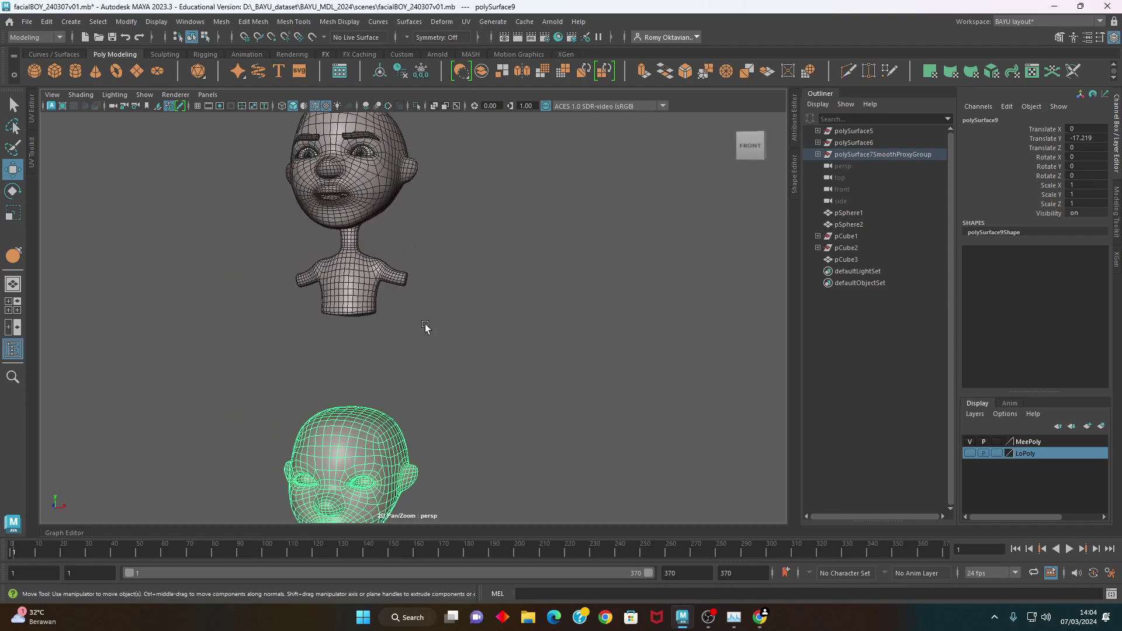
left_click(409, 267)
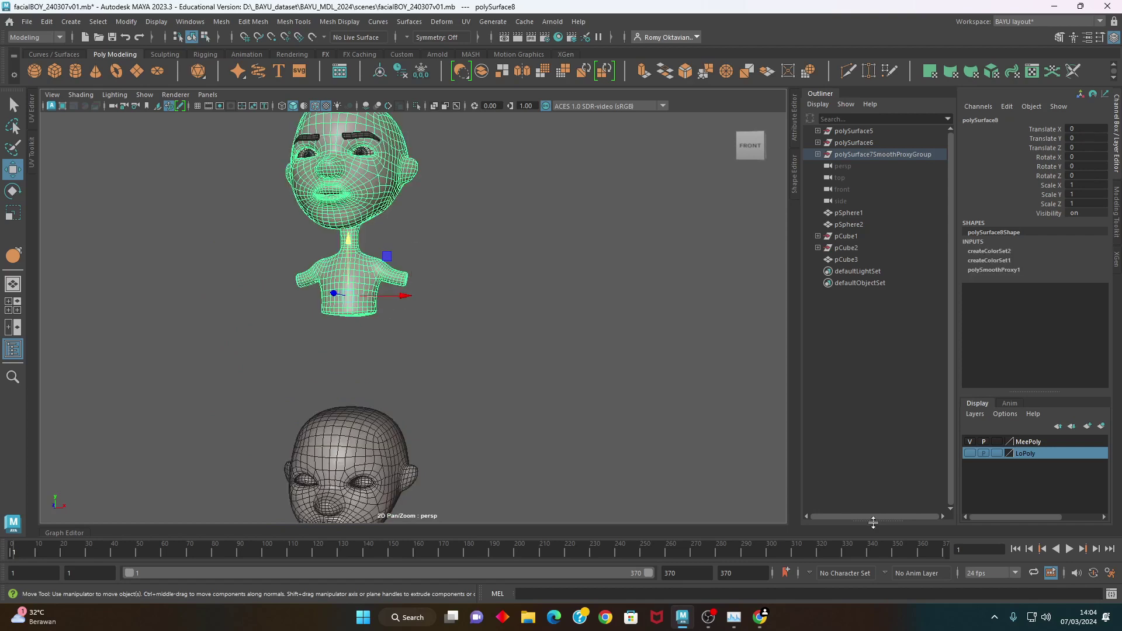
middle_click_drag(529, 442, 486, 396)
scroll(486, 397, "up", 3)
left_click(418, 318)
mouse_move(418, 319)
left_mouse_down("alt")
mouse_move(438, 301)
mouse_move(484, 318)
mouse_move(481, 454)
left_mouse_up("alt")
left_click(392, 463)
mouse_move(392, 464)
left_mouse_down("alt")
mouse_move(389, 318)
mouse_move(394, 381)
mouse_move(509, 354)
mouse_move(479, 363)
mouse_move(473, 344)
left_mouse_up("alt")
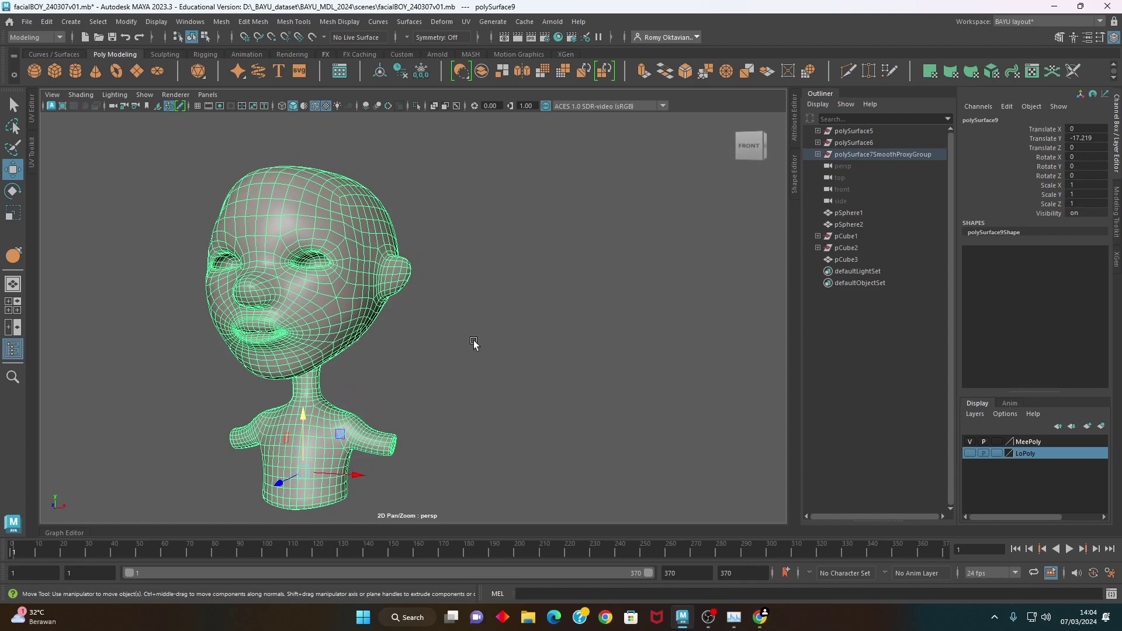
Rename the lower head from polySurface9 to switchFacial in the Channel Box
double_click(1005, 119)
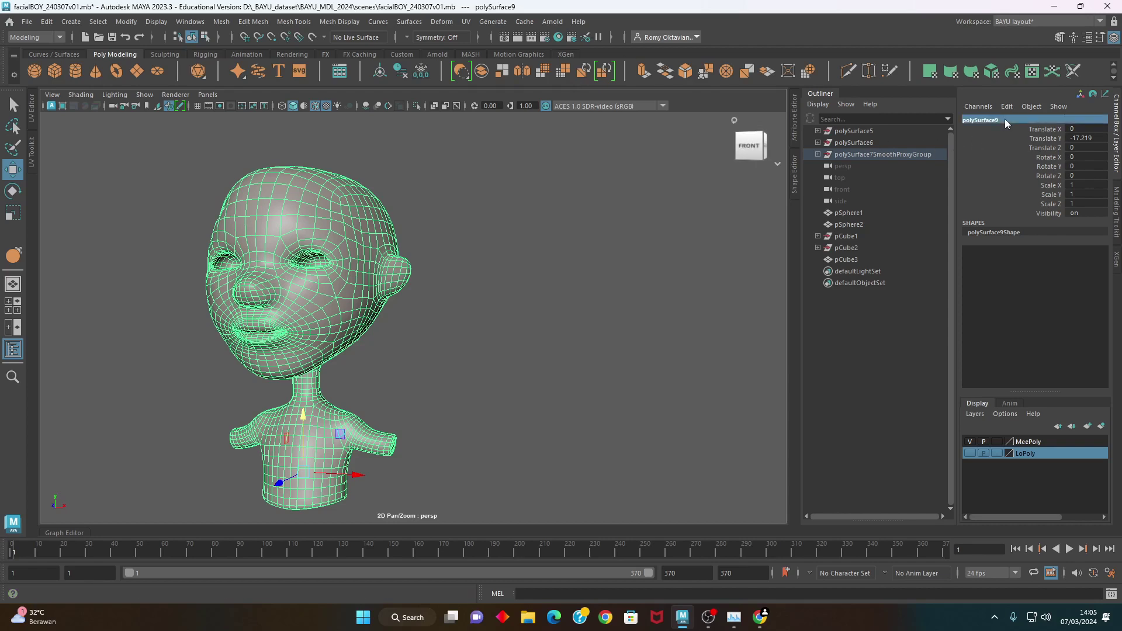
type("switch")
key("BackSpace")
type("cu")
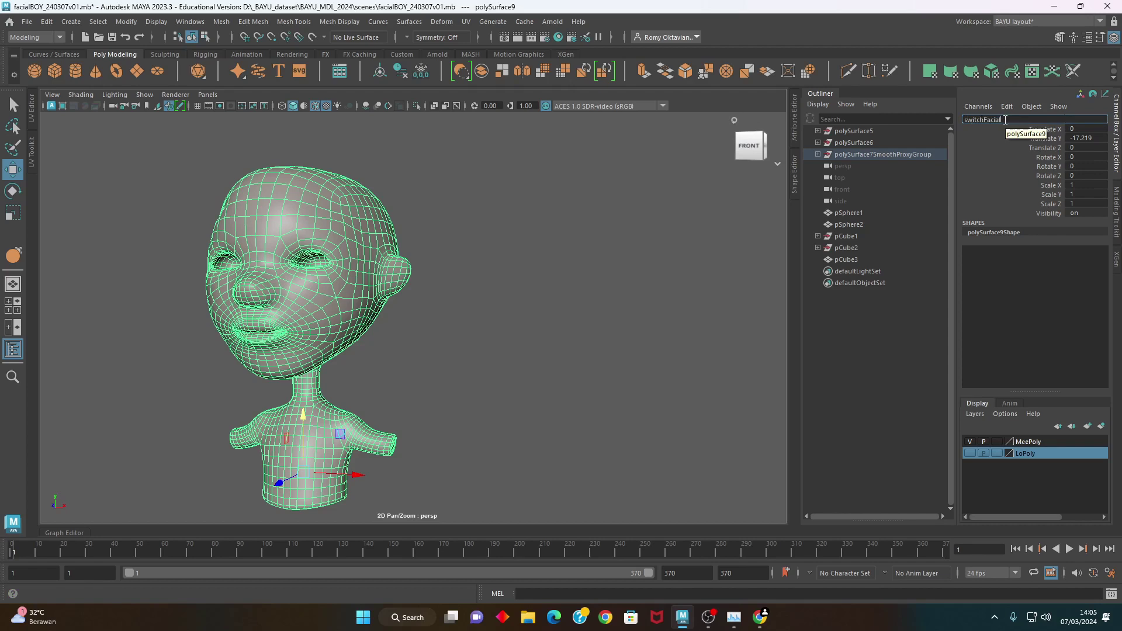
key("Return")
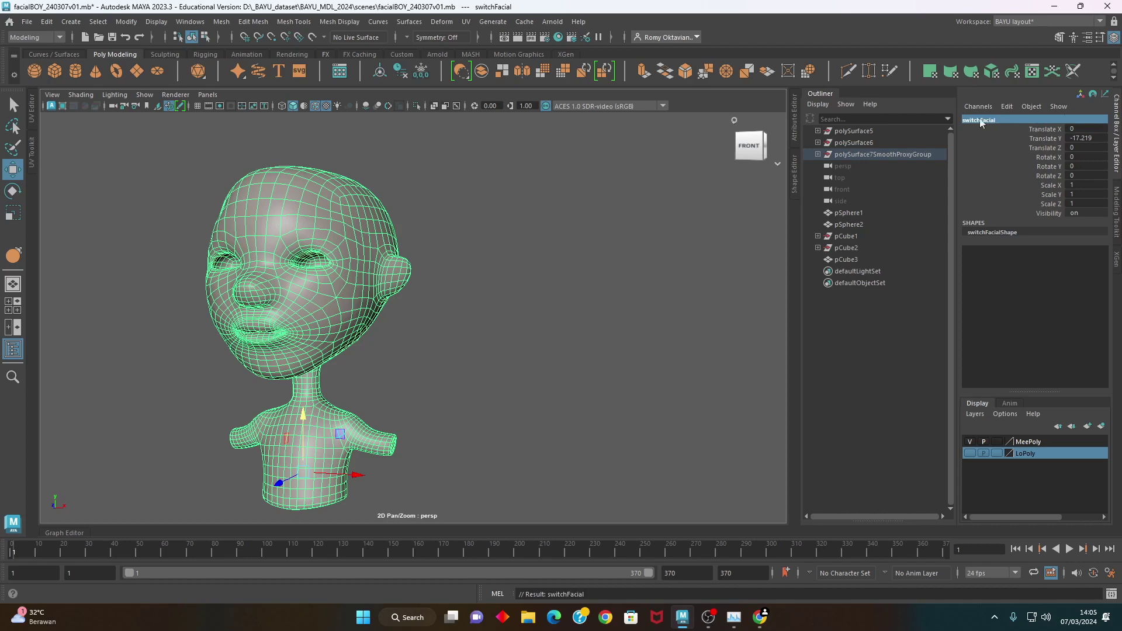
scroll(421, 421, "down", 1)
scroll(468, 298, "up", 3)
scroll(283, 338, "down", 4)
Clone the head twice to the right, deleting an extra third copy
scroll(347, 403, "down", 1)
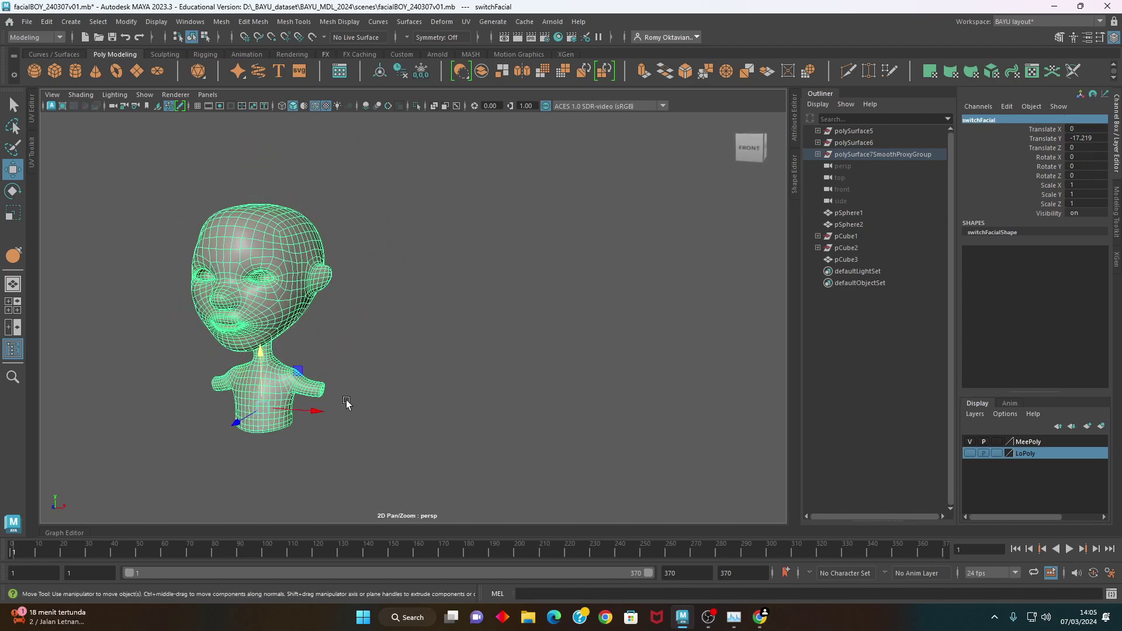
key("ctrl+d")
left_click_drag(316, 411, 551, 456)
middle_click_drag(536, 422, 413, 433, "alt")
mouse_move(411, 417)
left_mouse_down("shift")
mouse_move(539, 435)
mouse_move(530, 439)
left_mouse_up("shift")
middle_click_drag(556, 445, 374, 439, "alt")
mouse_move(403, 417)
left_mouse_down("shift")
mouse_move(571, 447)
mouse_move(537, 443)
left_mouse_up("shift")
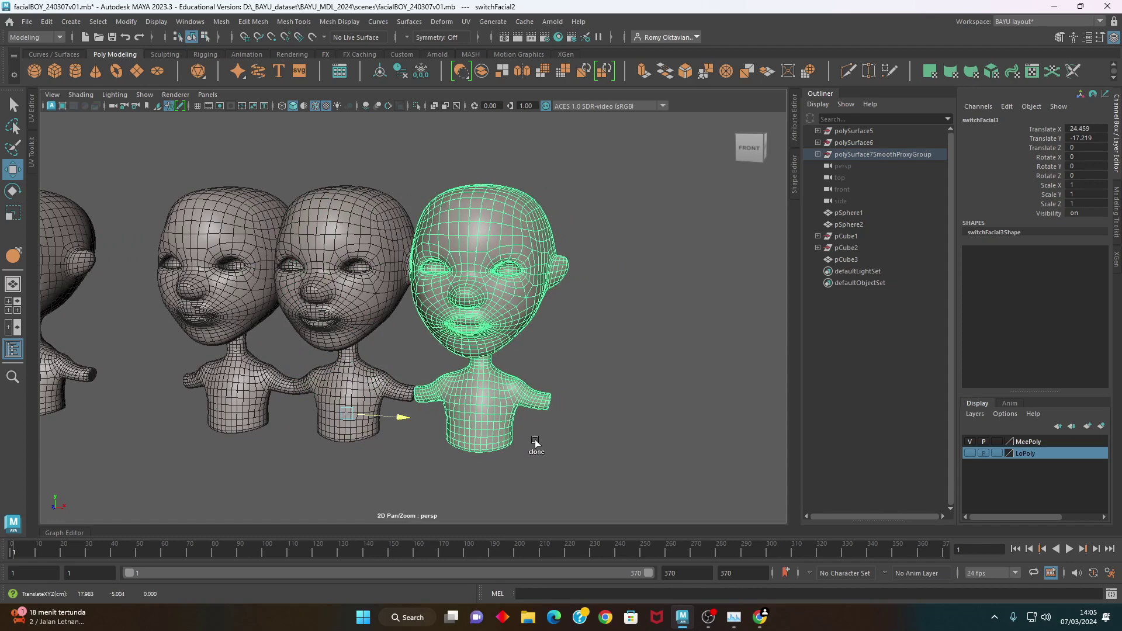
middle_click_drag(536, 443, 581, 459, "alt")
scroll(581, 459, "up", 2)
key("Delete")
Clone the two rightmost heads further right, giving four copies in total
left_click_drag(553, 435, 252, 244)
left_click_drag(417, 422, 681, 454, "shift")
left_click(632, 470)
scroll(632, 471, "up", 1)
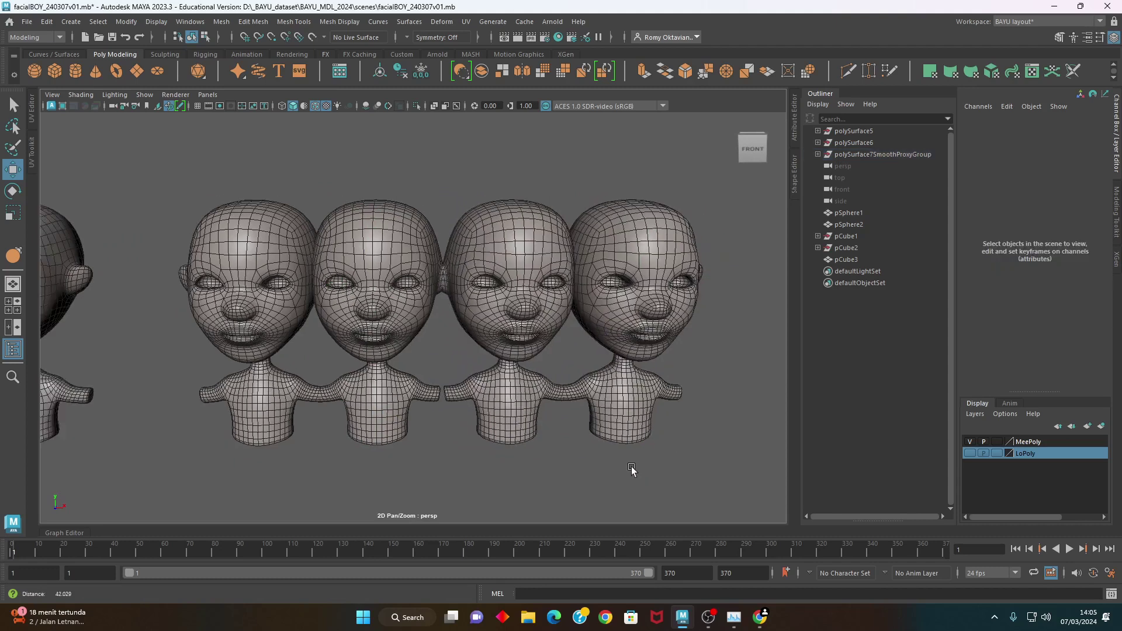
scroll(631, 471, "down", 3)
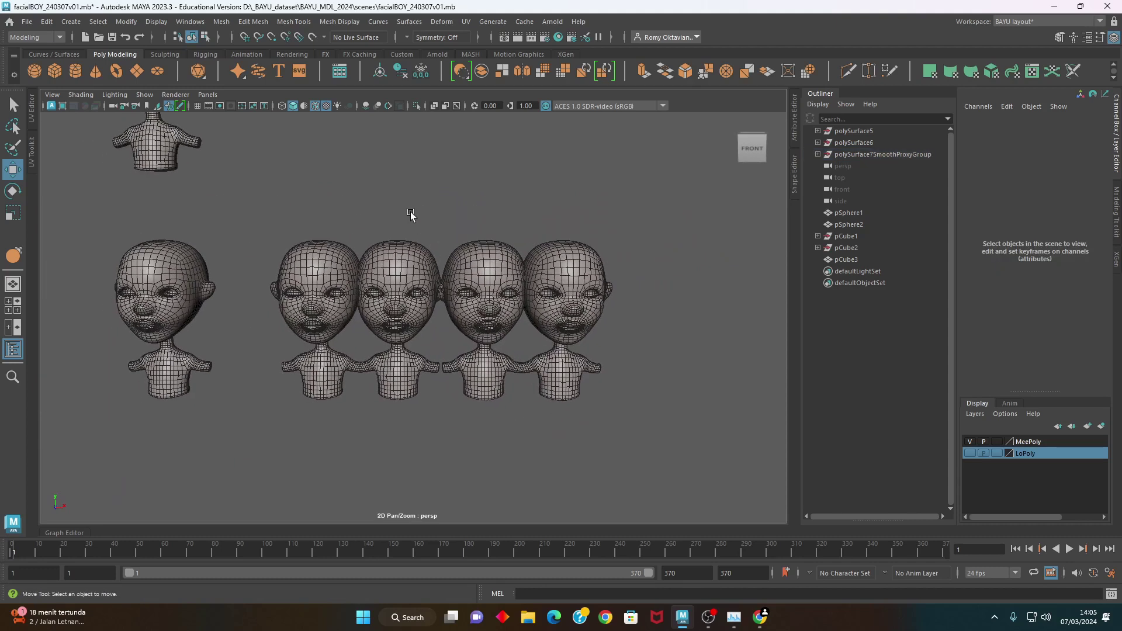
Nudge the copies into an even row and select all five heads
left_click(421, 303)
left_click(485, 315, "shift")
left_click(570, 316, "shift")
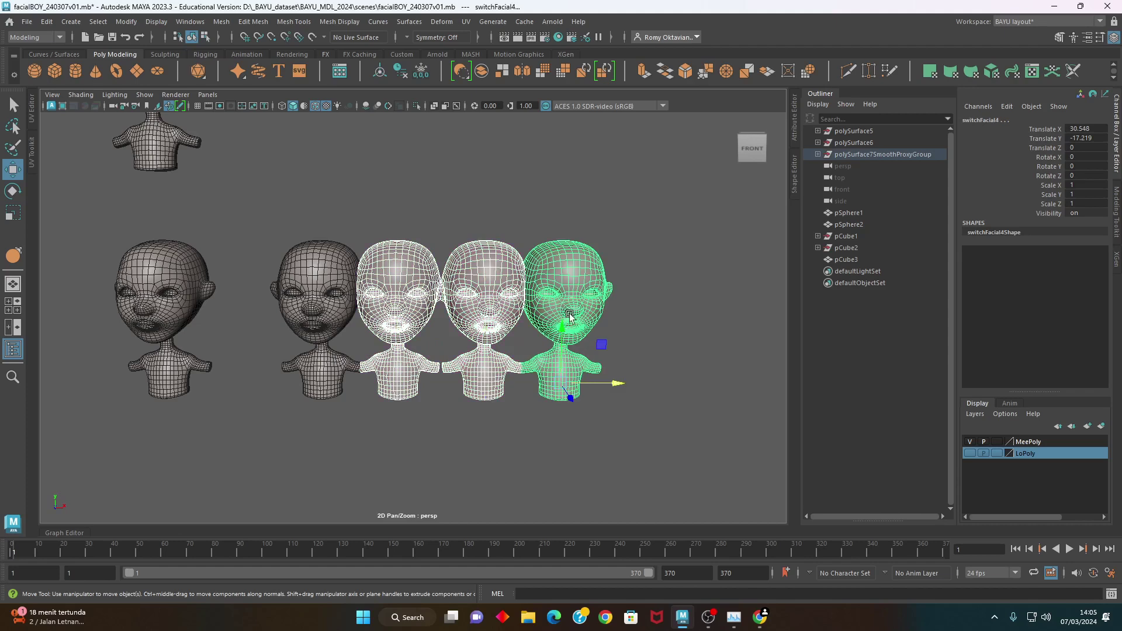
left_click_drag(611, 383, 616, 383)
left_click_drag(619, 222, 598, 257)
mouse_move(472, 484)
middle_mouse_down()
mouse_move(489, 484)
mouse_move(529, 520)
middle_mouse_up()
left_click(474, 215)
mouse_move(461, 262)
middle_mouse_down()
mouse_move(458, 298)
mouse_move(422, 291)
middle_mouse_up()
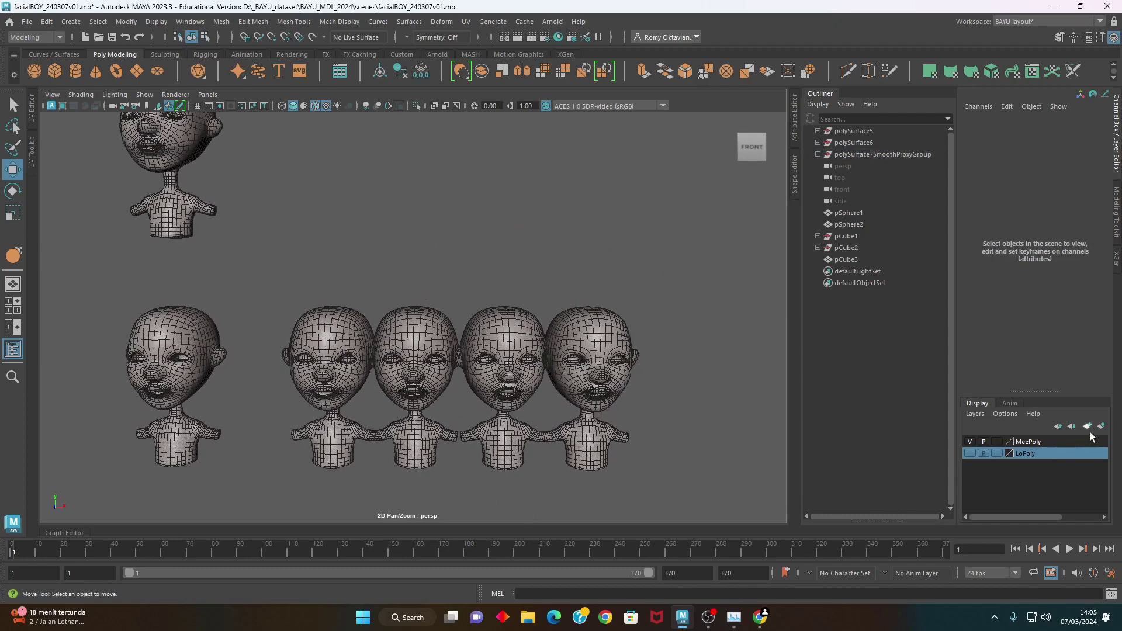
left_click_drag(717, 266, 126, 471)
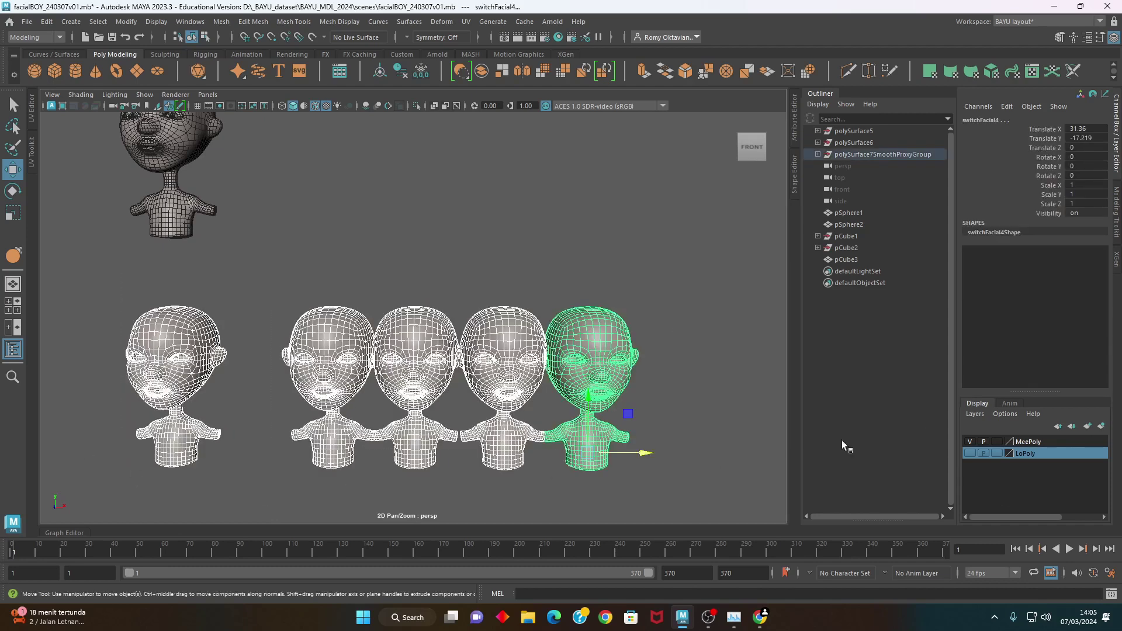
Create a display layer named FacialTarget holding the five selected heads
left_click(1101, 426)
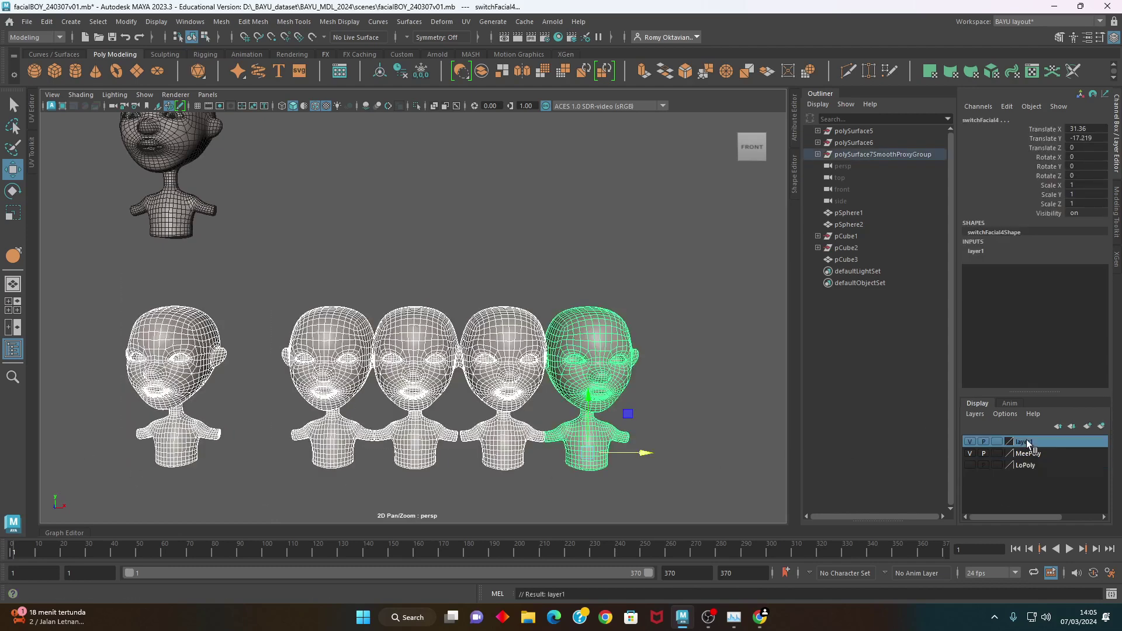
double_click(1026, 443)
type("FacialTarget")
key("Tab")
left_click(427, 326)
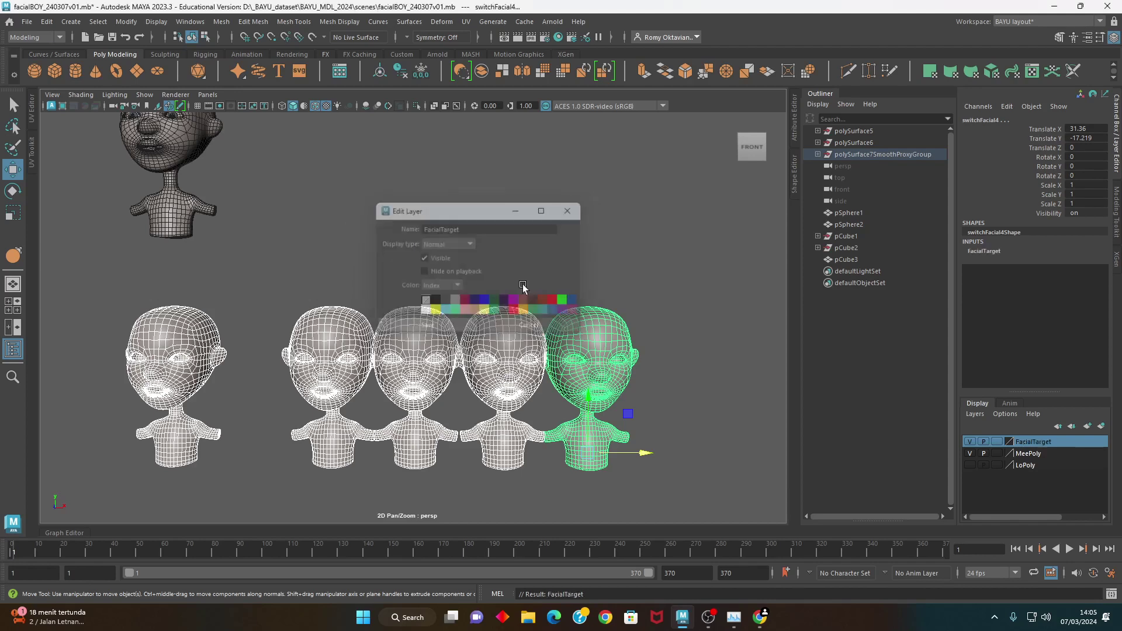
left_click(552, 350)
scroll(484, 333, "down", 2)
scroll(477, 313, "down", 1)
scroll(464, 295, "down", 1)
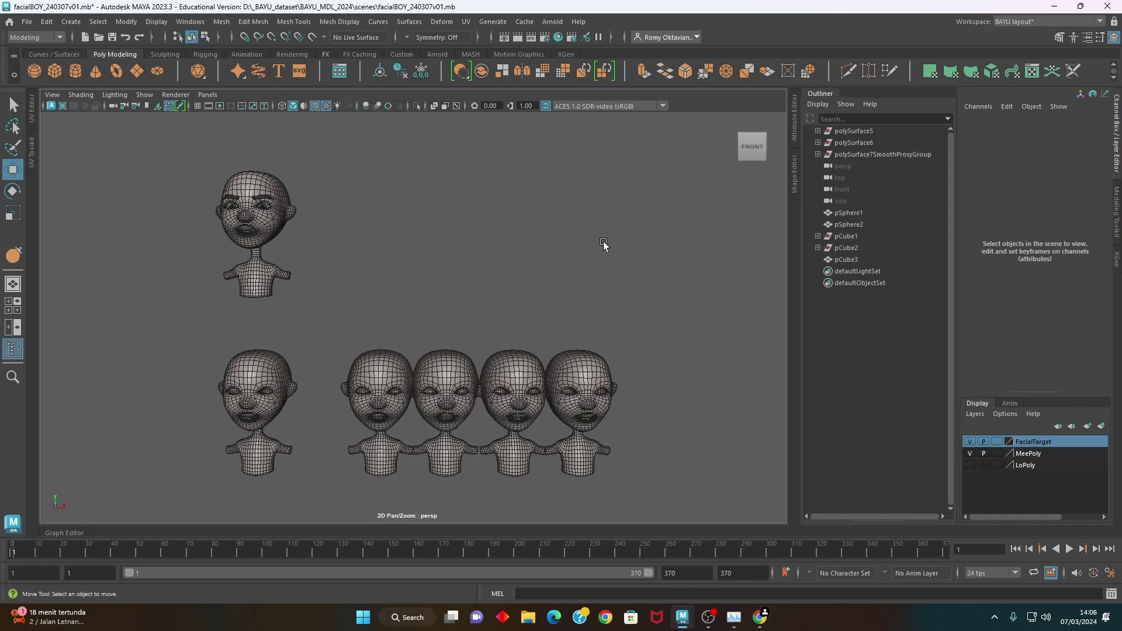
Open the Deform menu to show the Blend Shape option
left_click(438, 22)
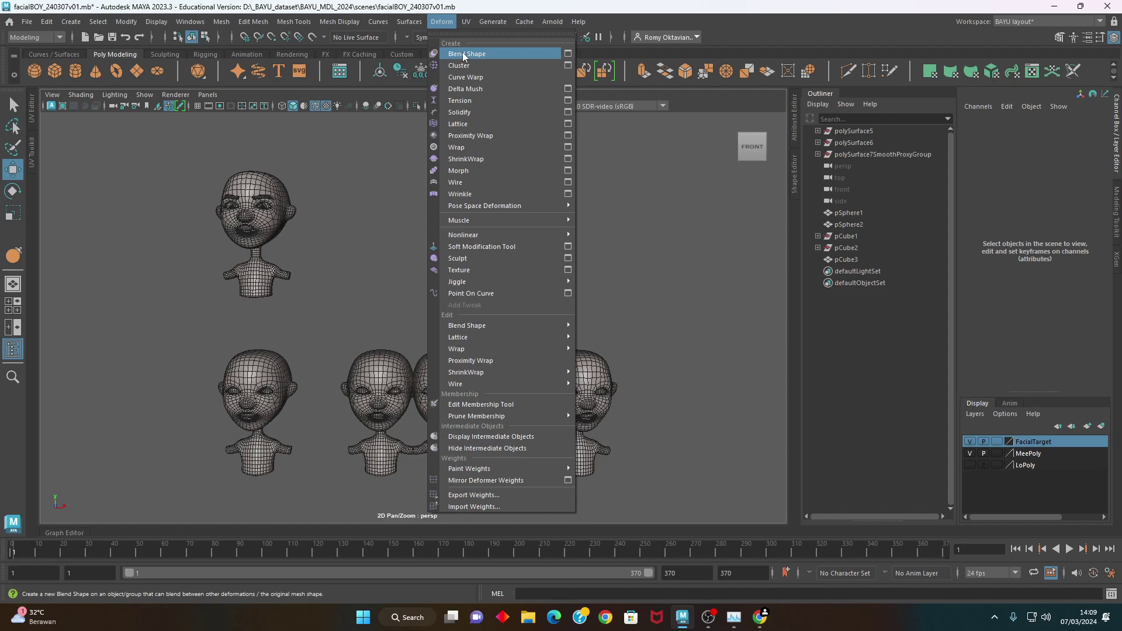
Dismiss the Deform menu and click-select the heads and top eyeballs to inspect them
left_click(639, 301)
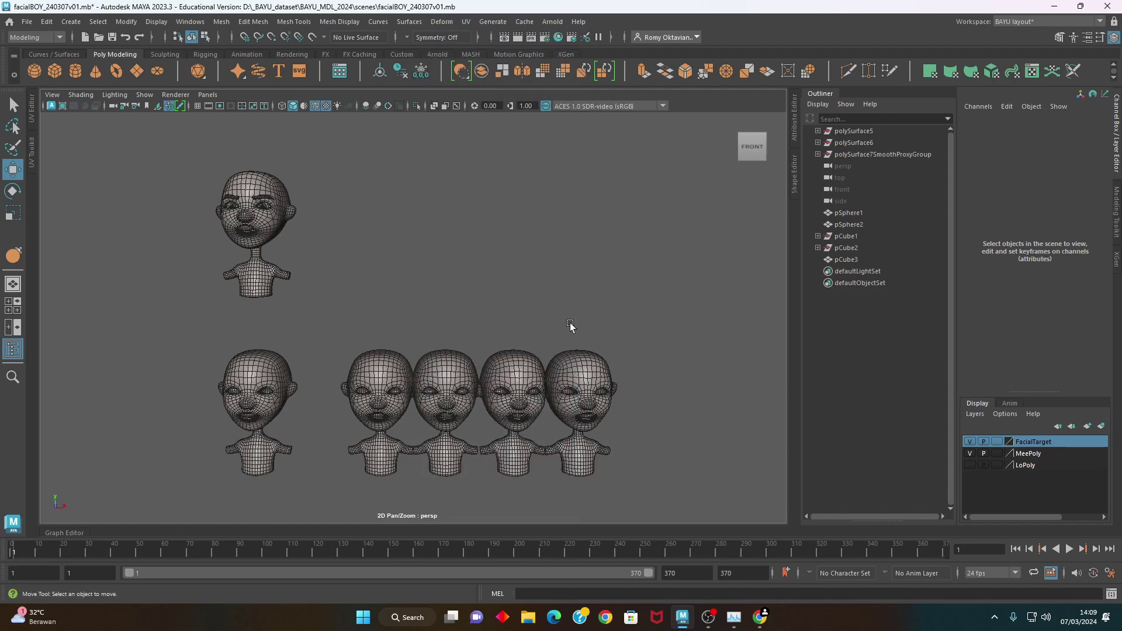
middle_click_drag(570, 326, 461, 329, "alt")
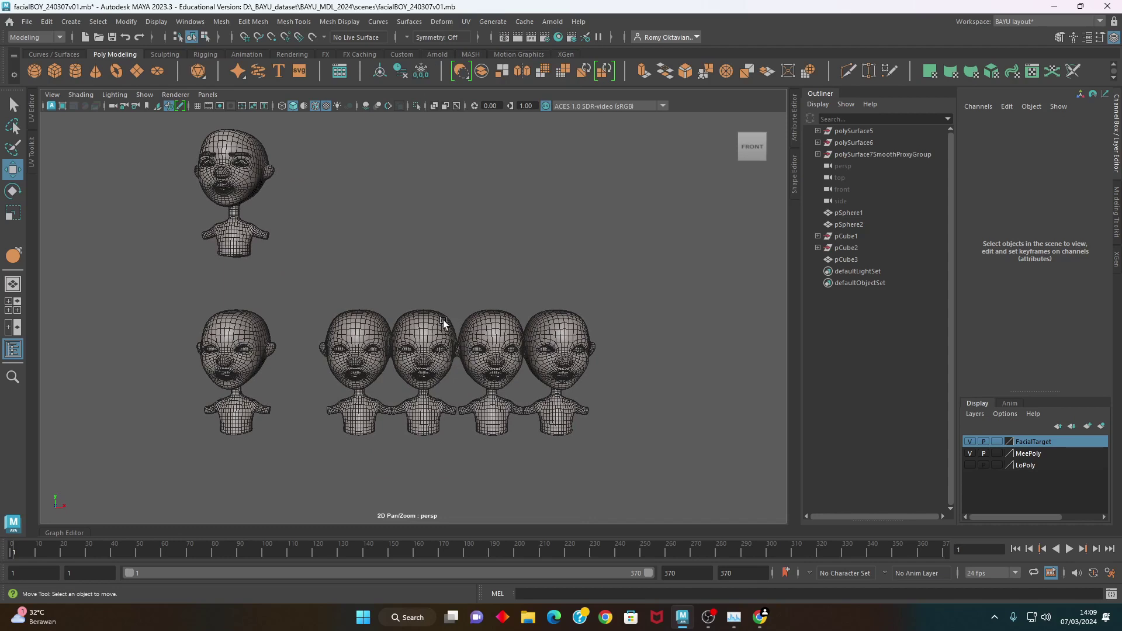
left_click(266, 235)
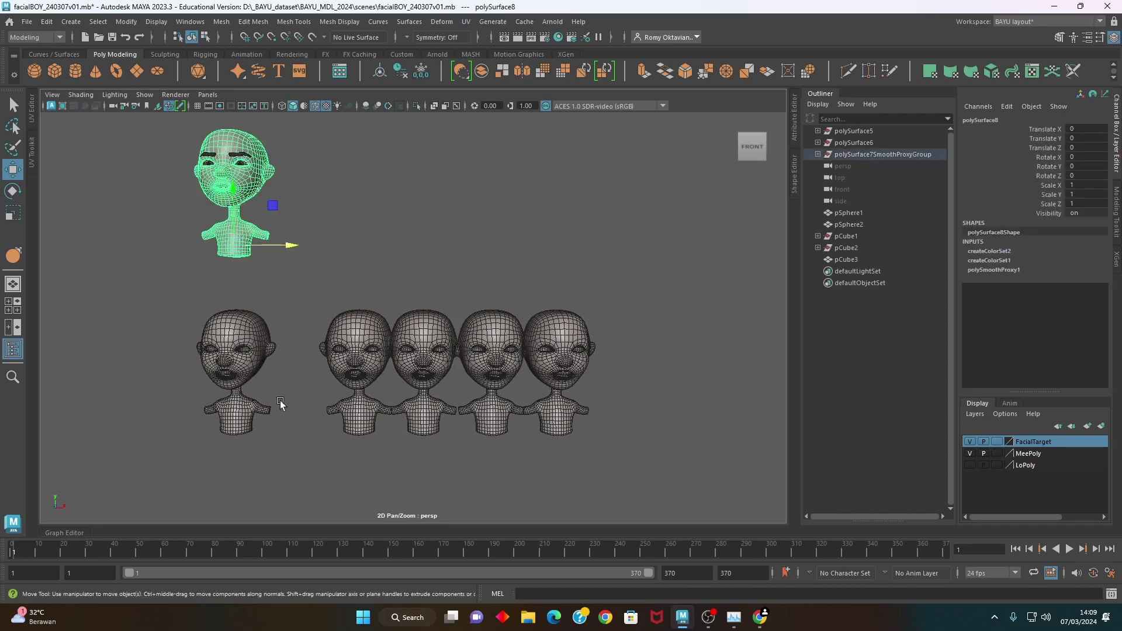
left_click_drag(183, 306, 286, 396)
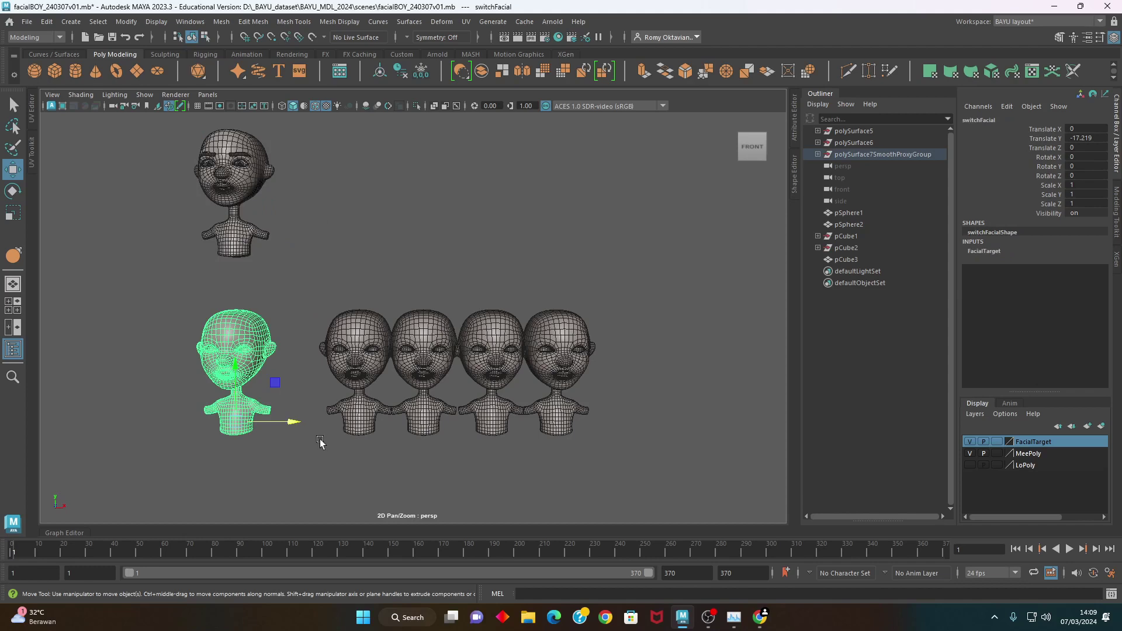
left_click_drag(335, 258, 653, 409)
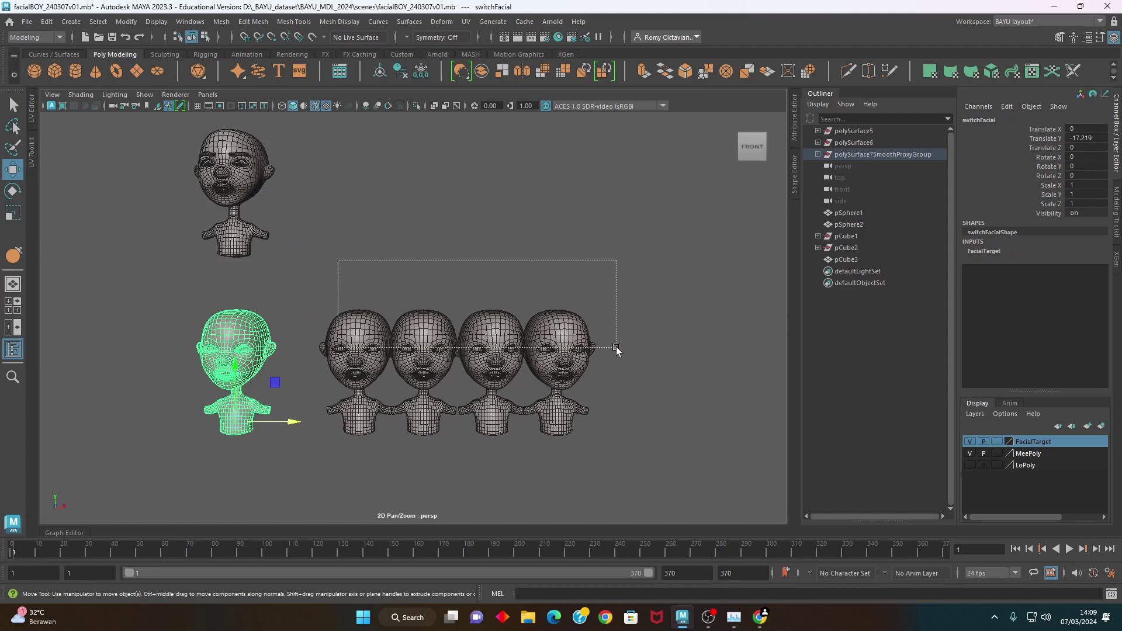
left_click(653, 409)
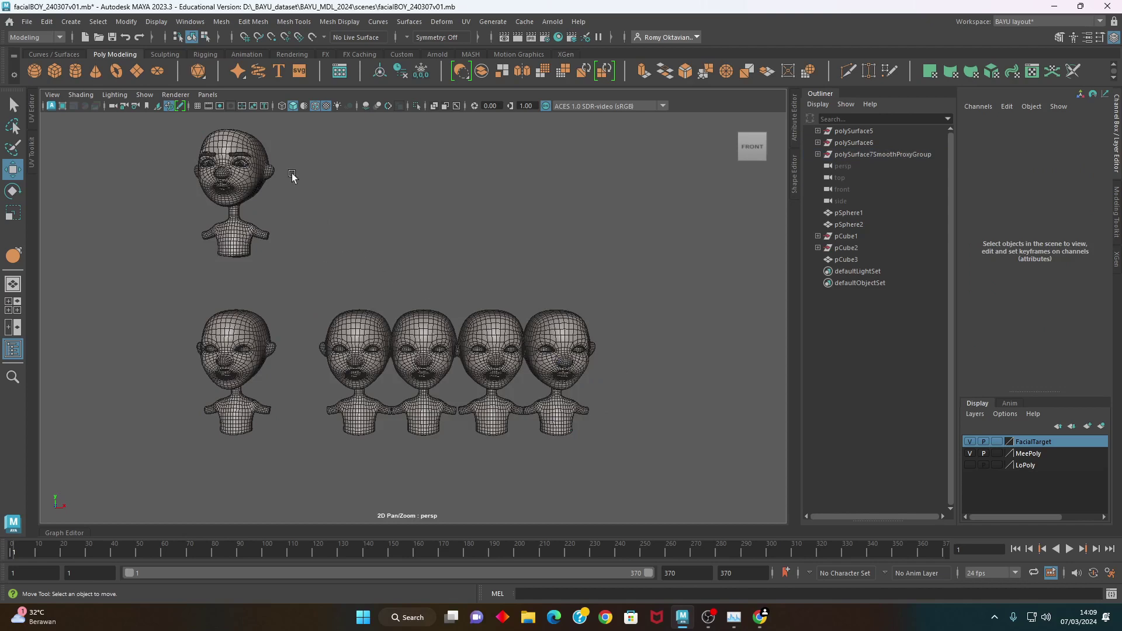
left_click_drag(293, 175, 257, 213)
Rename the top head to SkinningSessions in the Channel Box
left_click(310, 241)
left_click(264, 230)
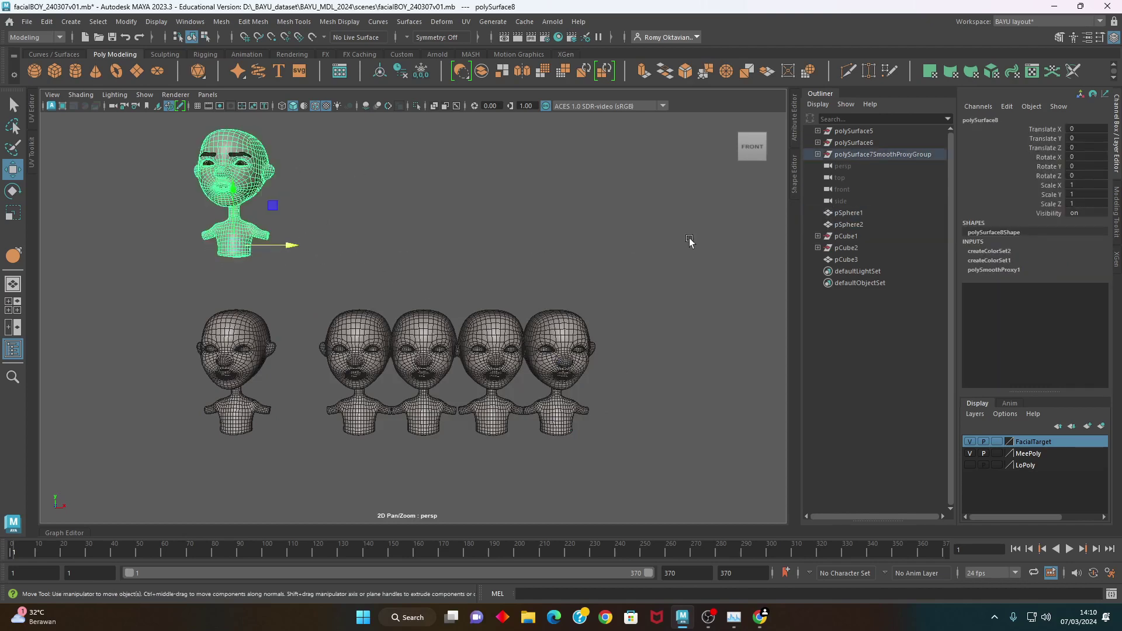
left_click(1019, 119)
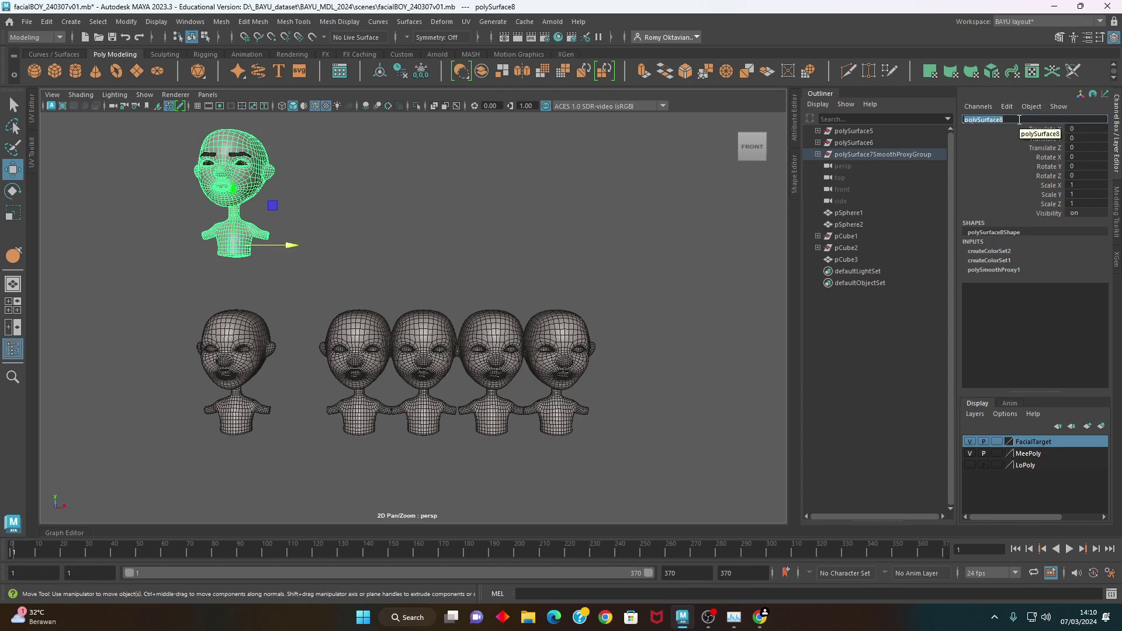
type("SkinningSess")
type("ionb")
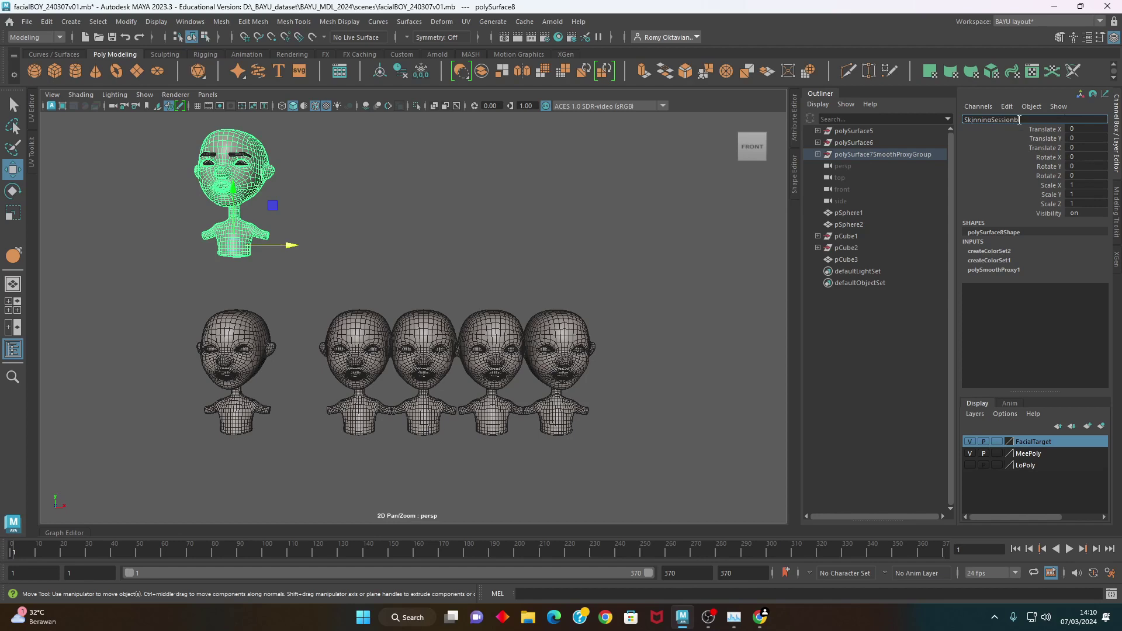
key("Return")
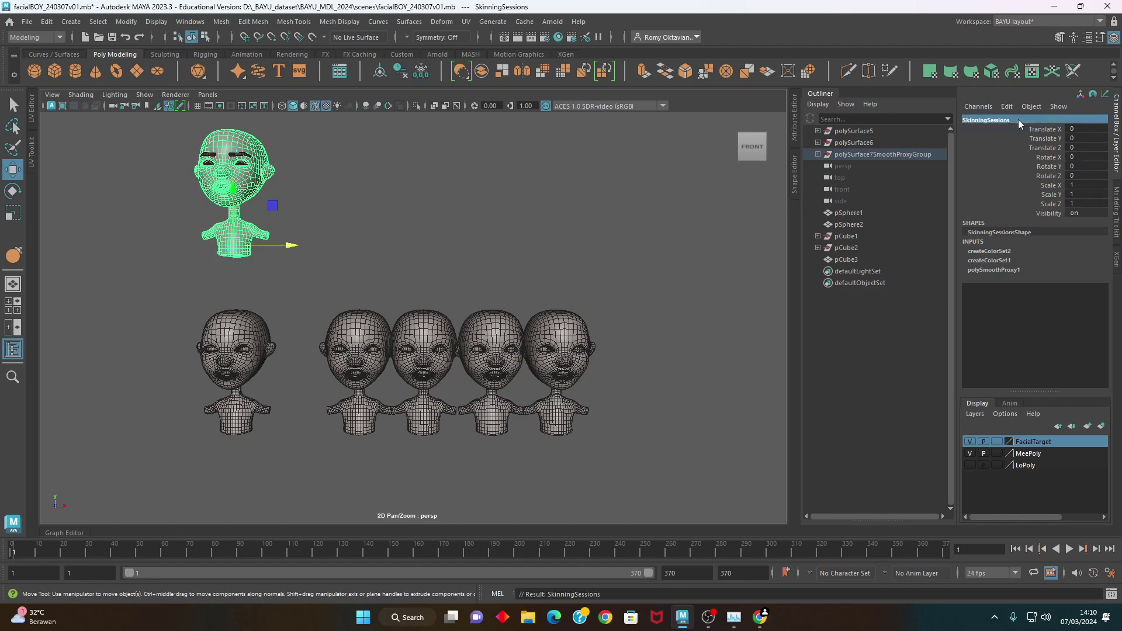
Deselect the renamed head and pan the view across the row of target heads
left_click(616, 269)
mouse_move(416, 419)
middle_mouse_down("alt")
mouse_move(424, 400)
mouse_move(387, 355)
middle_mouse_up("alt")
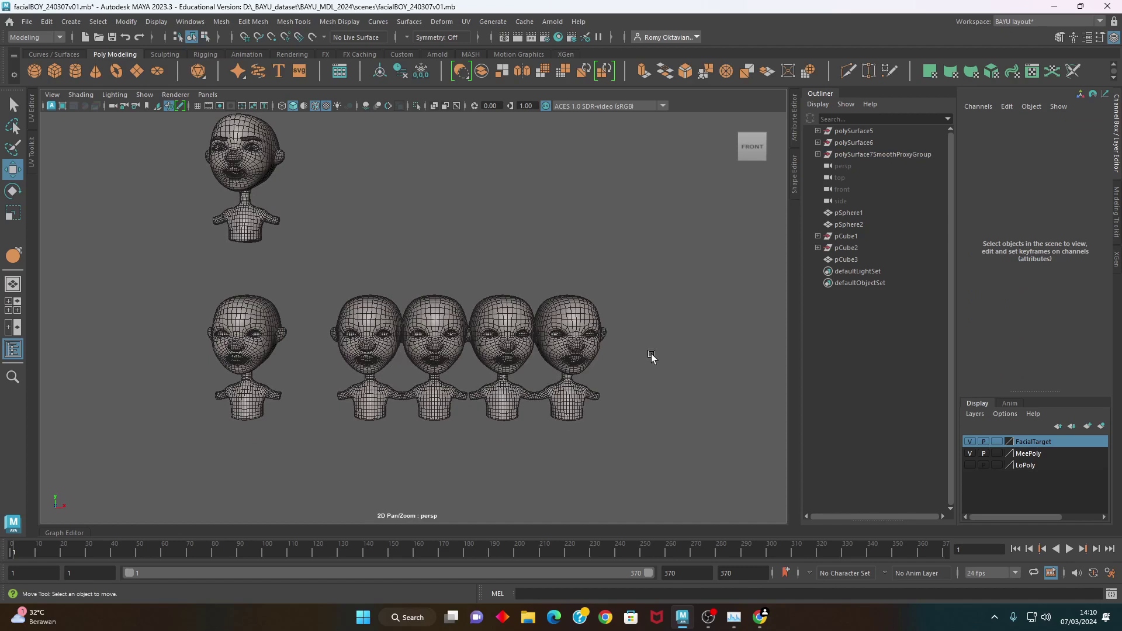
scroll(429, 384, "up", 5)
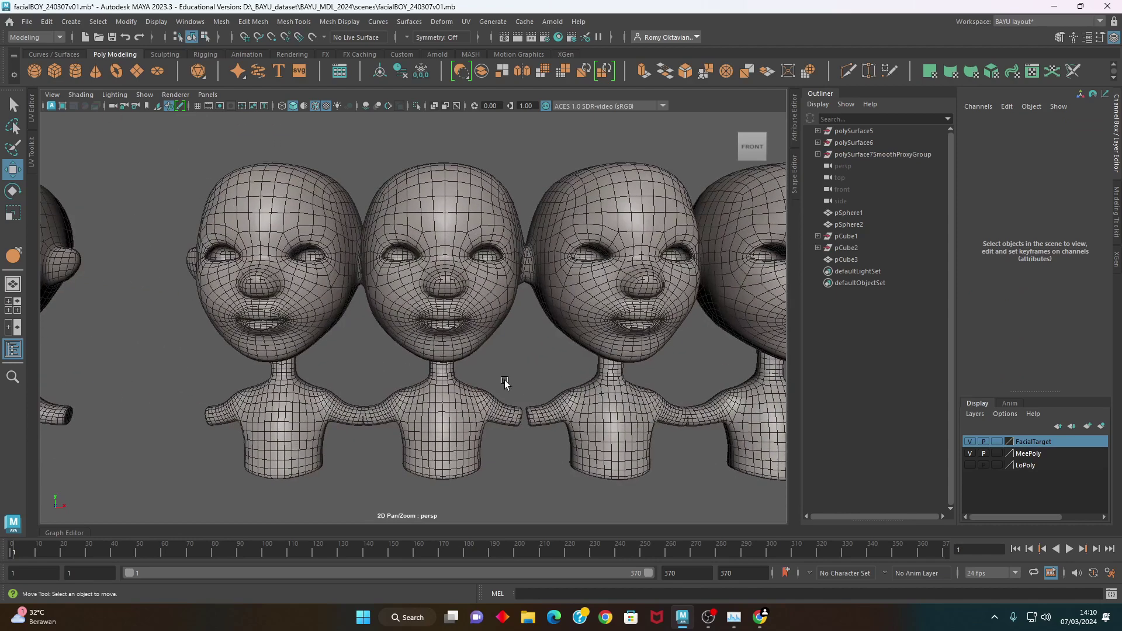
scroll(380, 366, "down", 3)
left_click(339, 251)
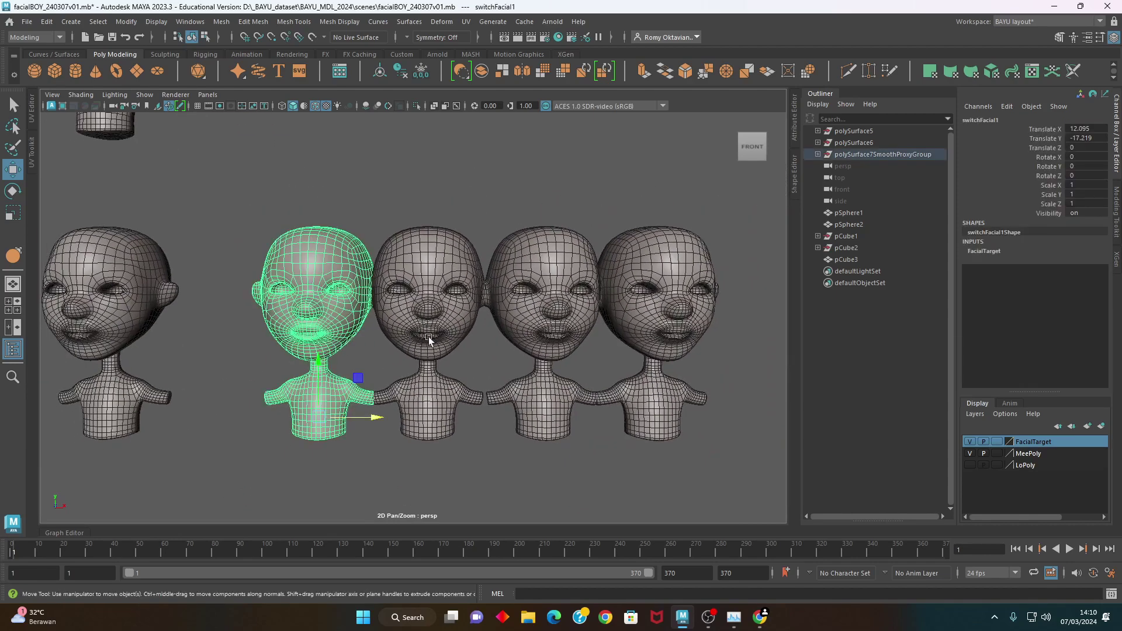
key("Right")
key("Right")
key("Right")
middle_click_drag(542, 433, 494, 424)
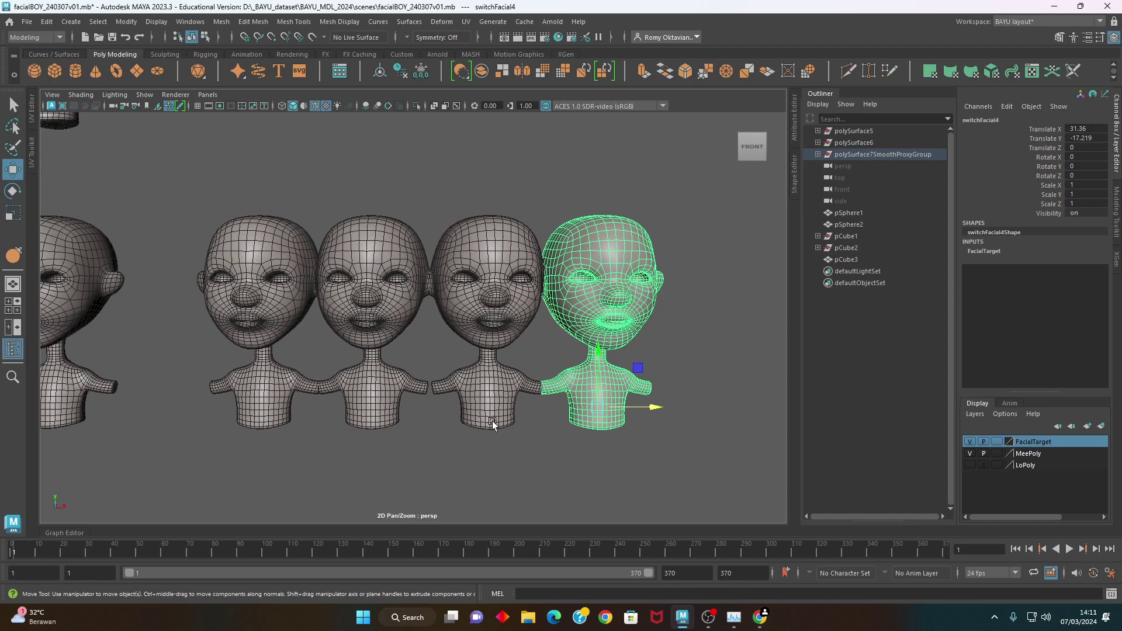
mouse_move(492, 421)
middle_mouse_down("alt")
mouse_move(476, 439)
mouse_move(460, 389)
mouse_move(428, 362)
middle_mouse_up("alt")
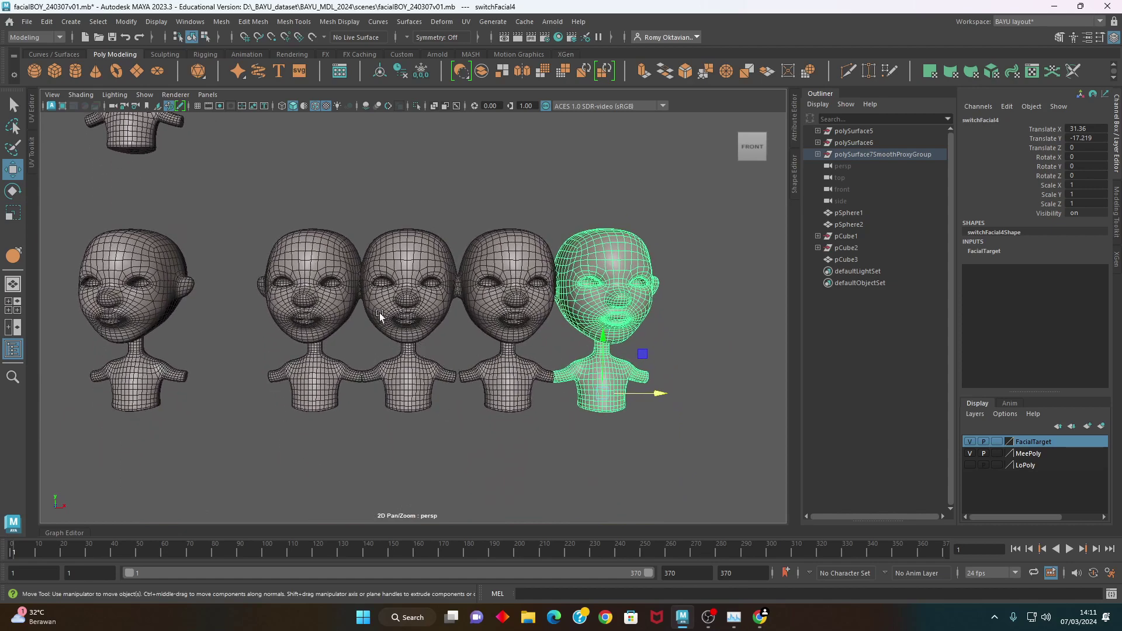
right_click_drag(379, 317, 135, 271, "alt")
Select the original head's two eyeballs and duplicate them down onto the lower row
middle_click_drag(135, 271, 242, 307, "alt")
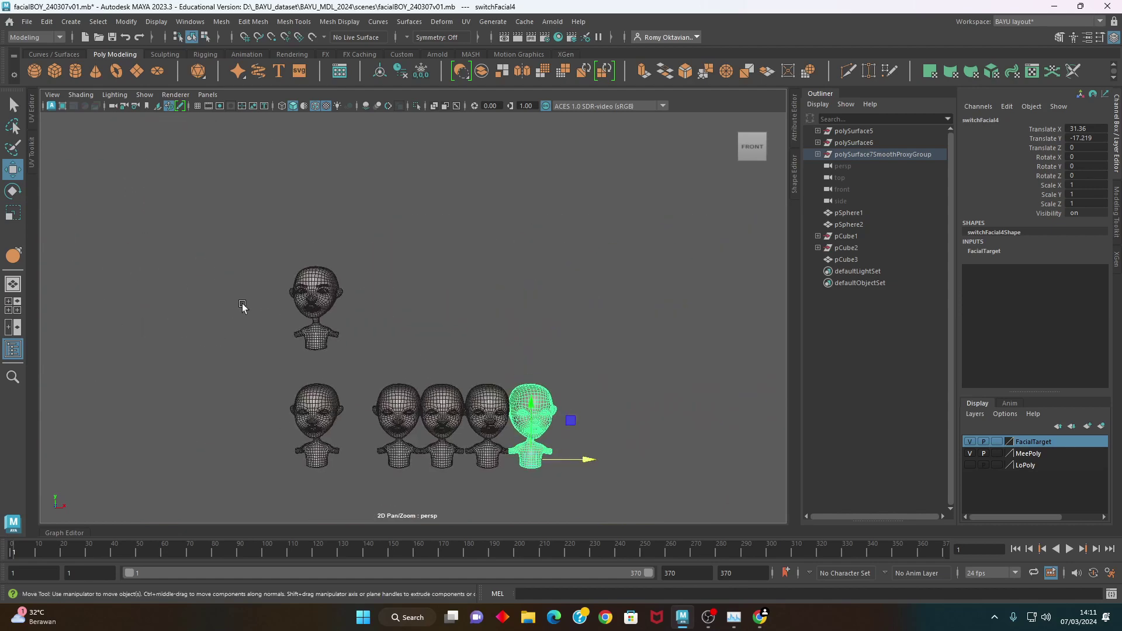
right_click_drag(243, 306, 534, 285, "alt")
left_click_drag(54, 182, 224, 351)
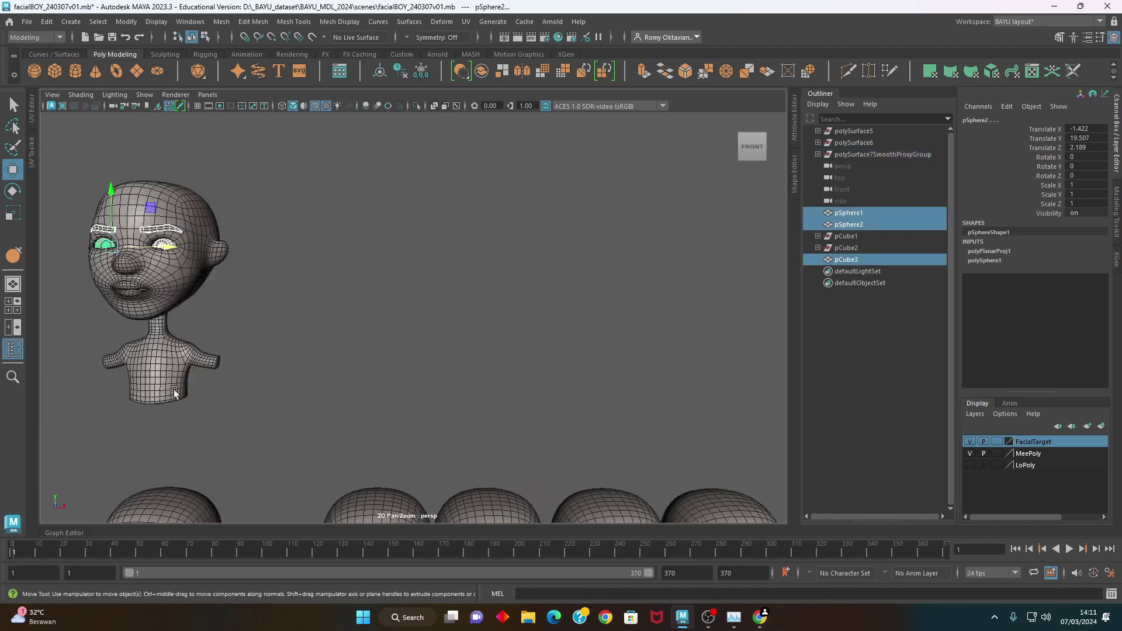
middle_click_drag(207, 294, 266, 318, "alt")
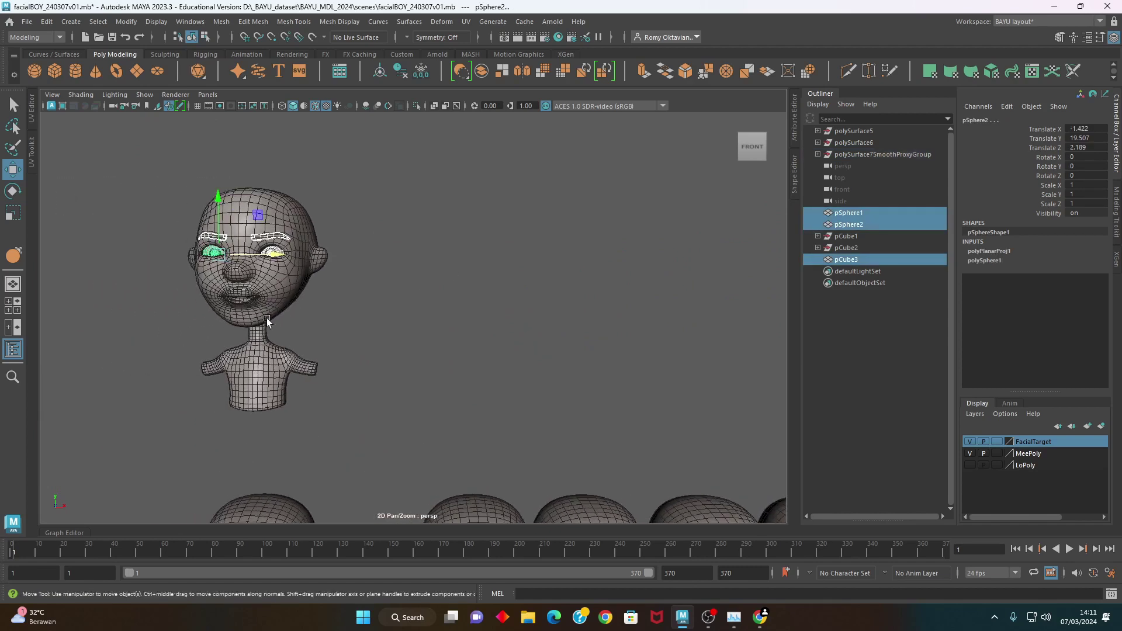
left_click_drag(156, 190, 297, 234, "ctrl")
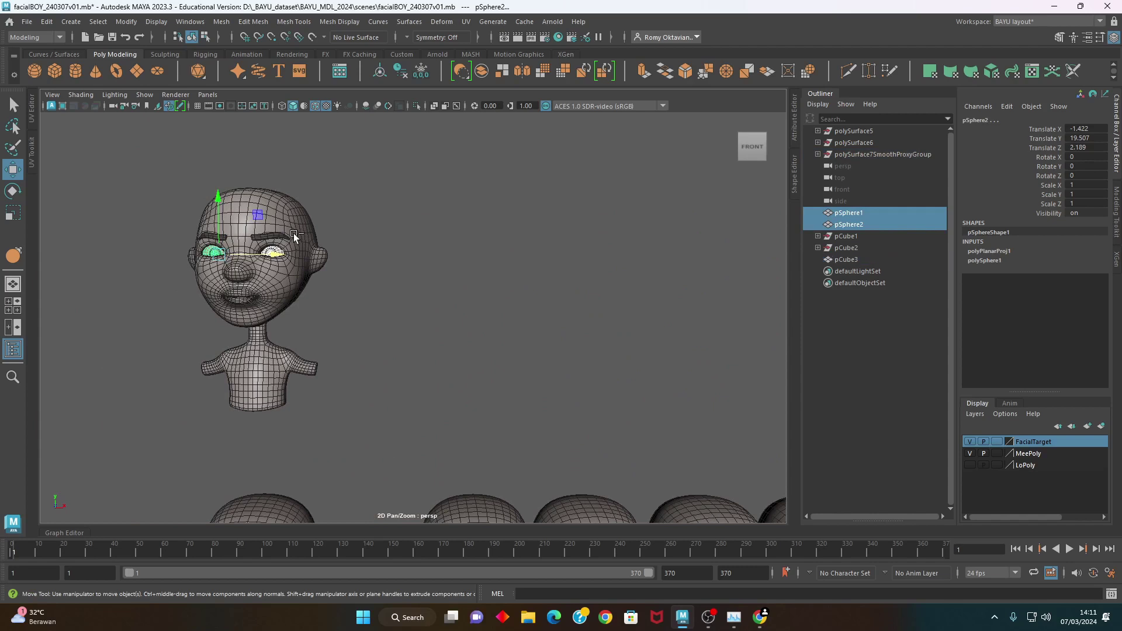
middle_click_drag(367, 391, 307, 262, "alt")
left_click_drag(230, 139, 418, 395, "shift")
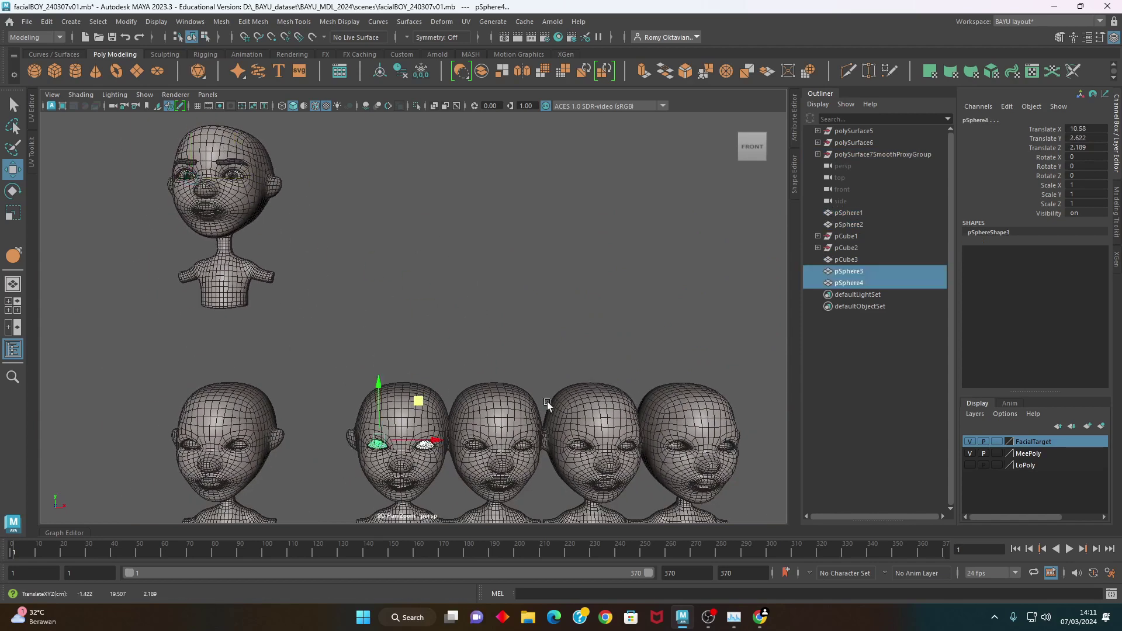
Lower the copied eyeballs into the first target head's eye sockets using the front view
key("space")
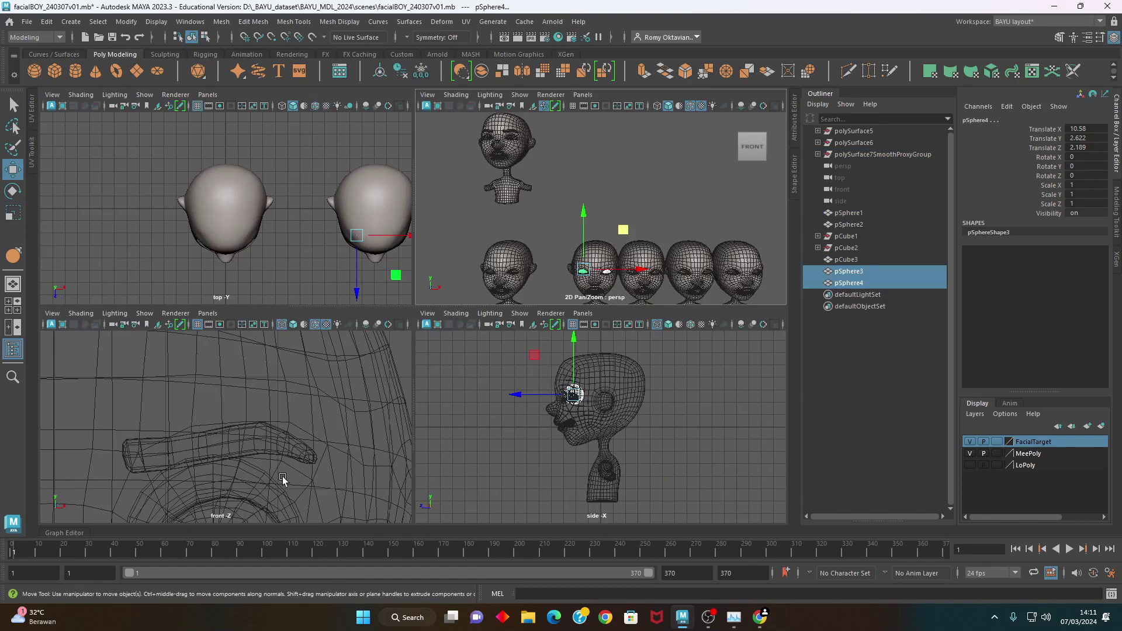
key("f")
key("space")
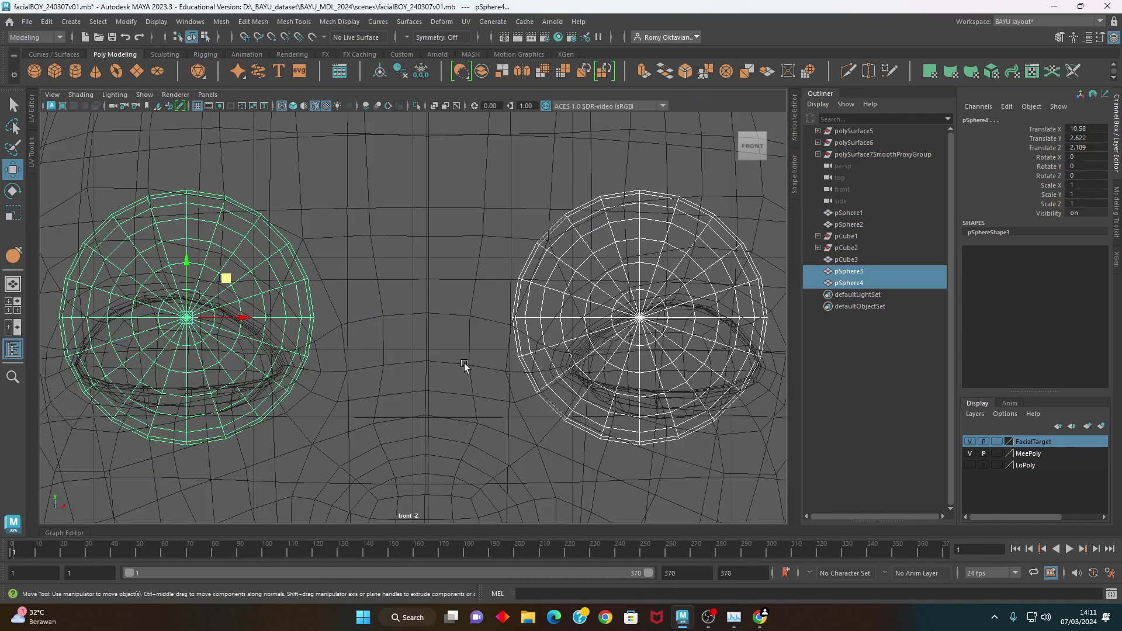
left_click_drag(208, 241, 201, 287)
key("space")
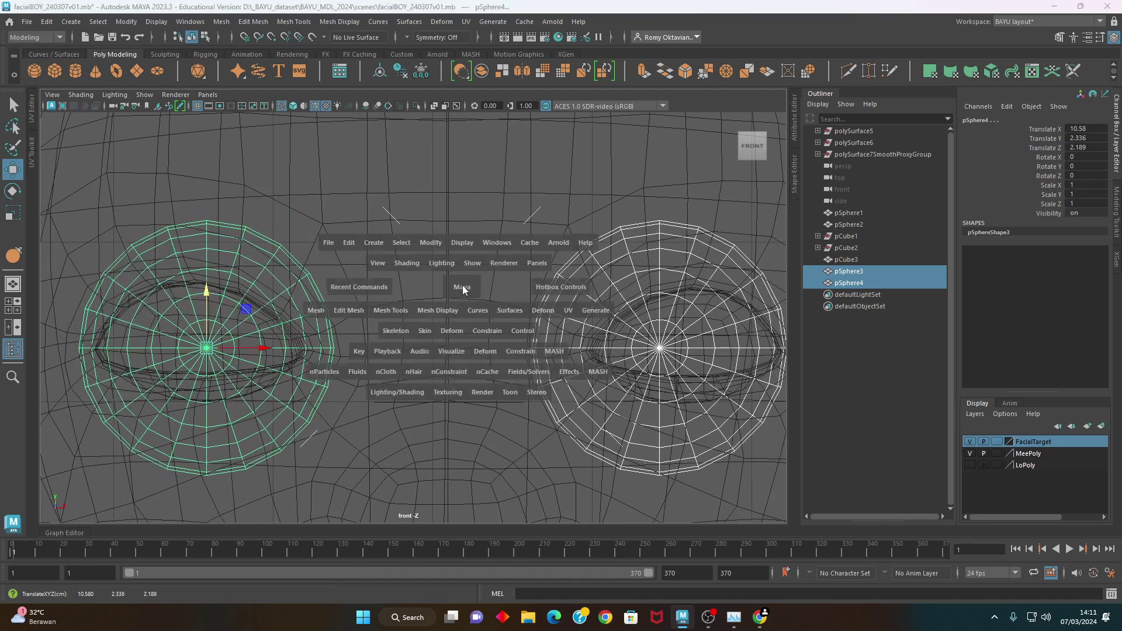
key("space")
mouse_move(581, 249)
left_mouse_down("alt")
mouse_move(424, 371)
mouse_move(446, 406)
mouse_move(504, 409)
mouse_move(305, 389)
mouse_move(377, 382)
mouse_move(356, 382)
left_mouse_up("alt")
key("f")
scroll(464, 401, "down", 5)
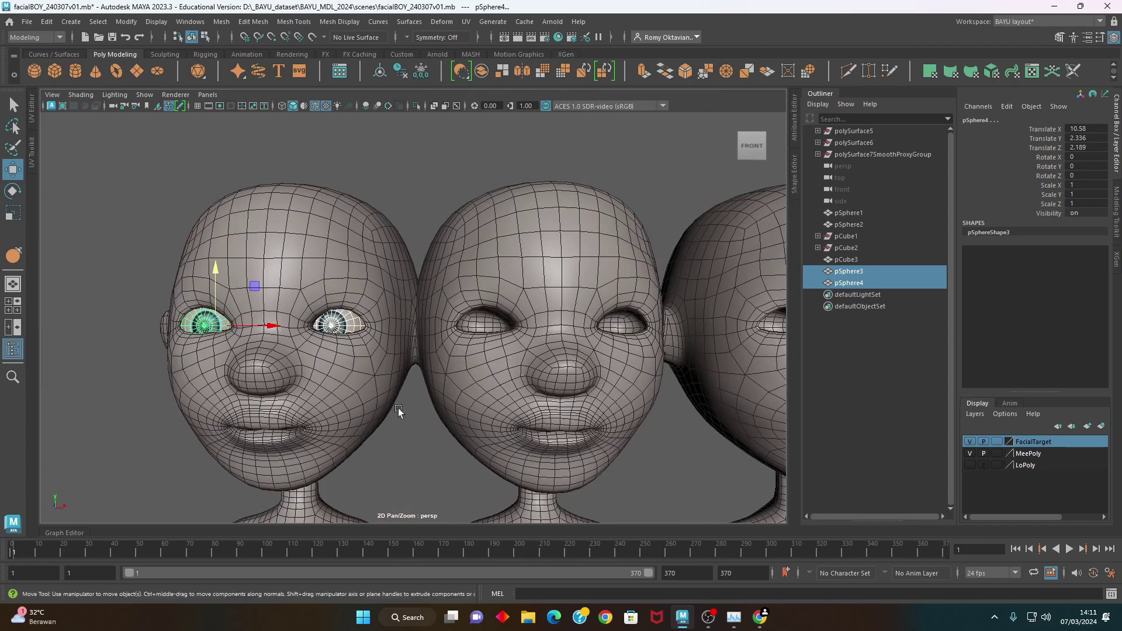
Slide one copied eyeball into the neighbouring head's socket and centre it in front view
left_click(394, 453)
left_click(347, 322)
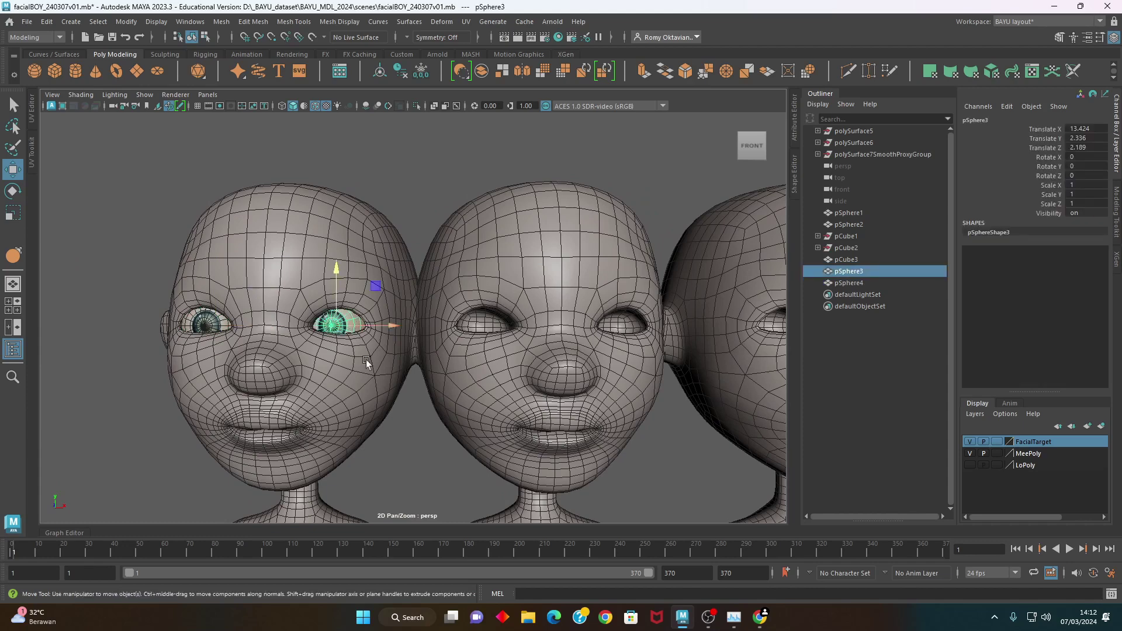
scroll(317, 345, "up", 3)
left_click_drag(317, 345, 388, 377, "alt")
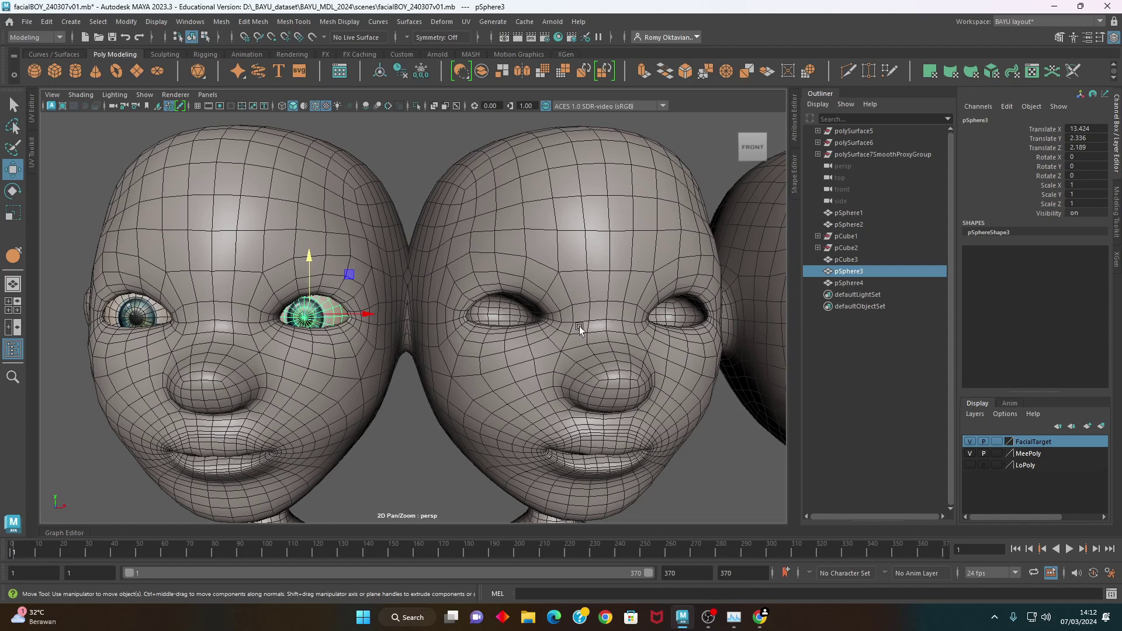
left_click(135, 314)
left_click_drag(187, 334, 564, 336)
key("space")
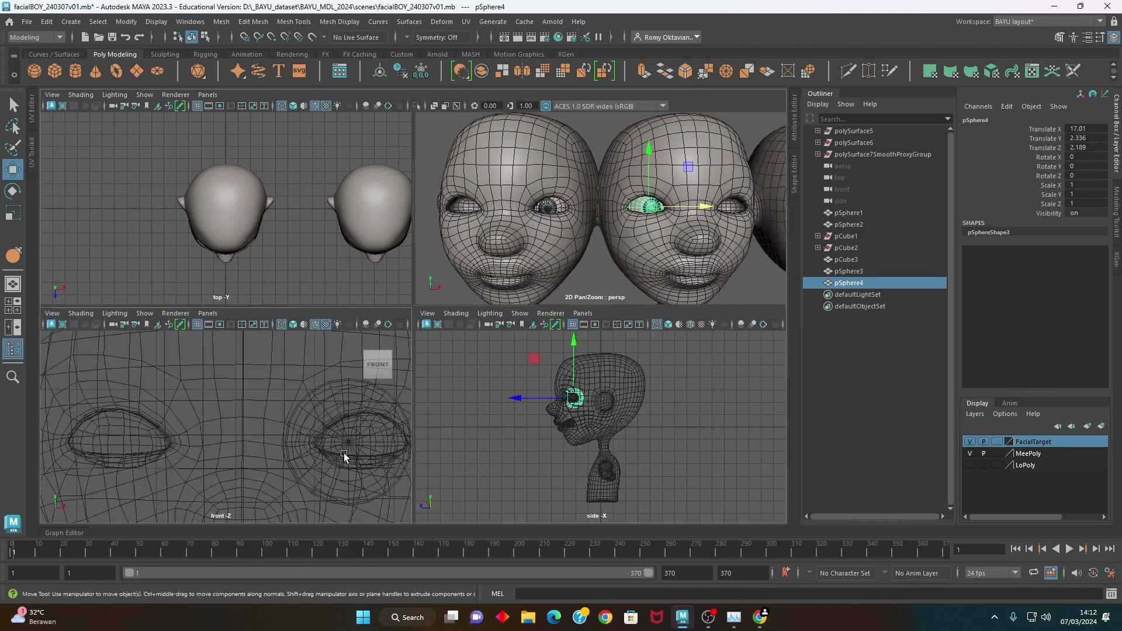
key("space")
key("f")
left_click_drag(469, 317, 434, 318)
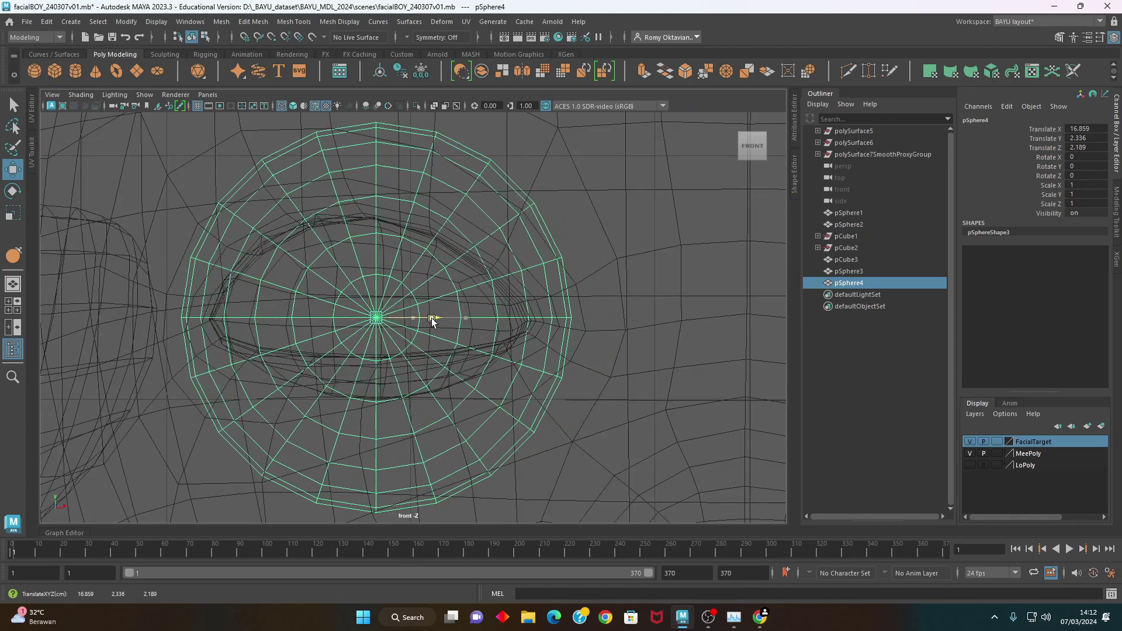
key("space")
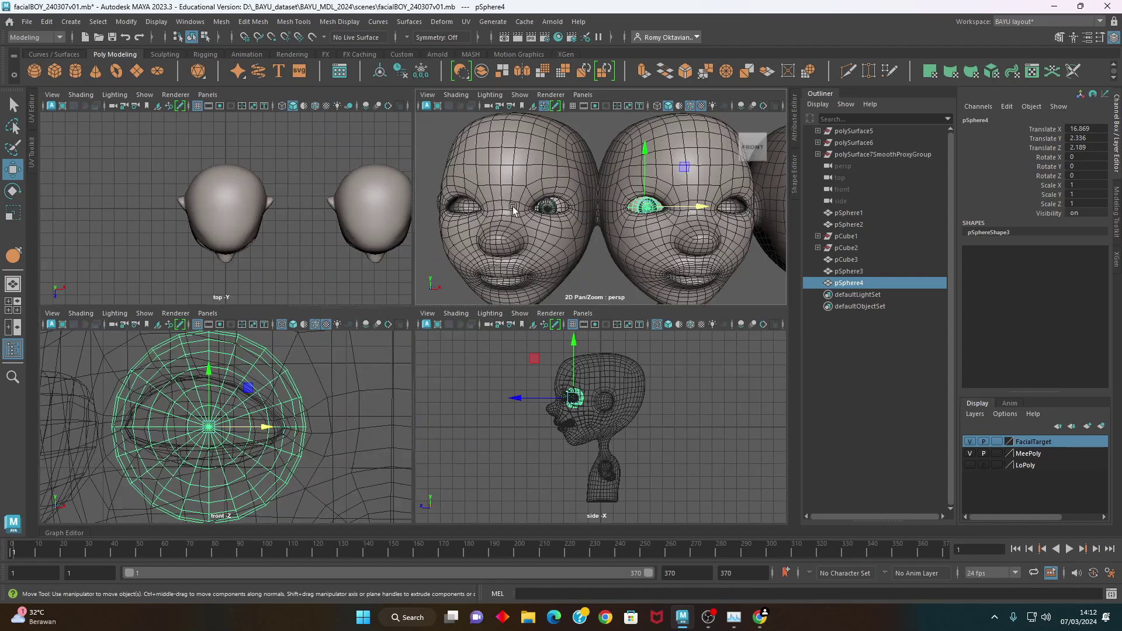
key("space")
left_click(429, 457)
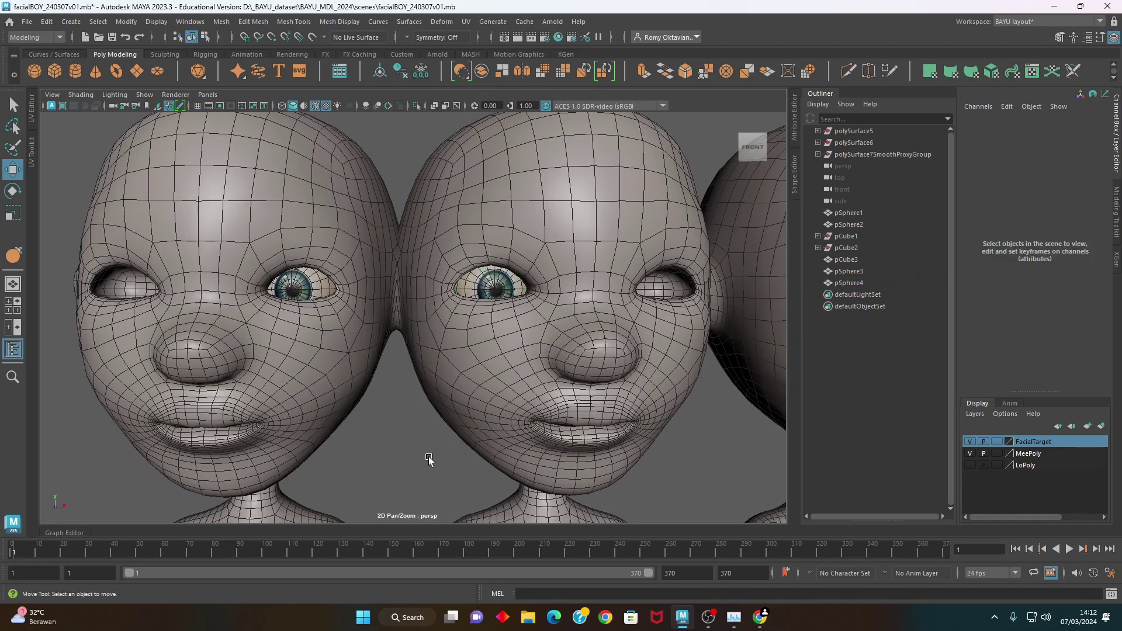
Select switchFacial1 and pick the eyelid edge loop around its eye
scroll(408, 300, "up", 1)
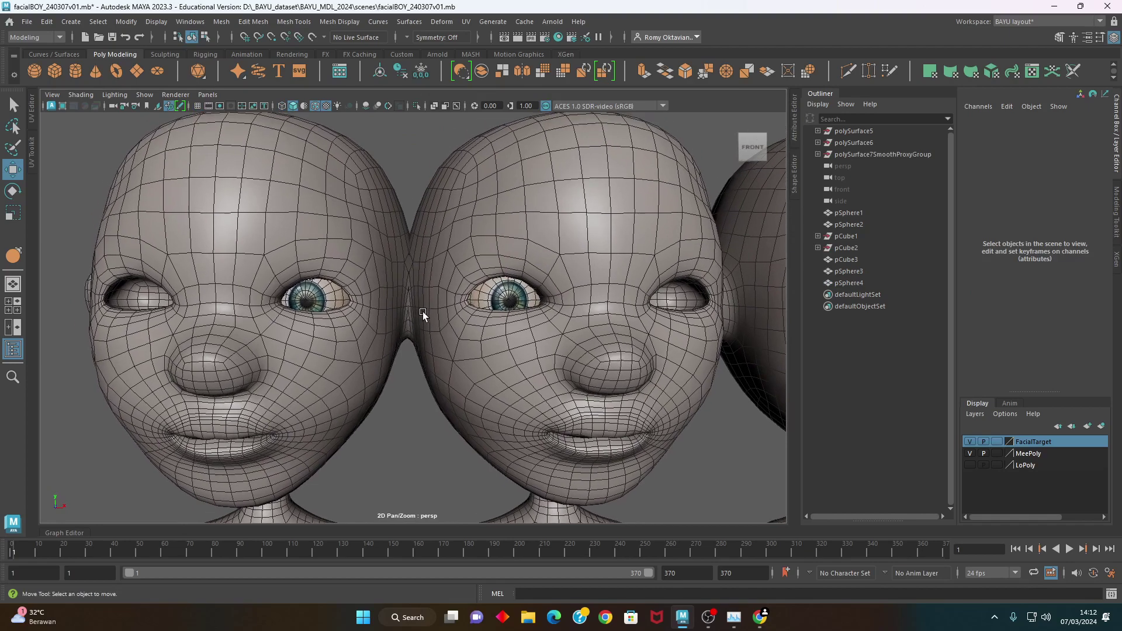
scroll(422, 310, "up", 2)
scroll(488, 318, "up", 1)
left_click(408, 328)
mouse_move(408, 328)
left_mouse_down("alt")
mouse_move(334, 342)
mouse_move(451, 363)
mouse_move(436, 368)
left_mouse_up("alt")
right_click_drag(430, 215, 431, 182)
scroll(444, 336, "up", 3)
scroll(379, 316, "up", 2)
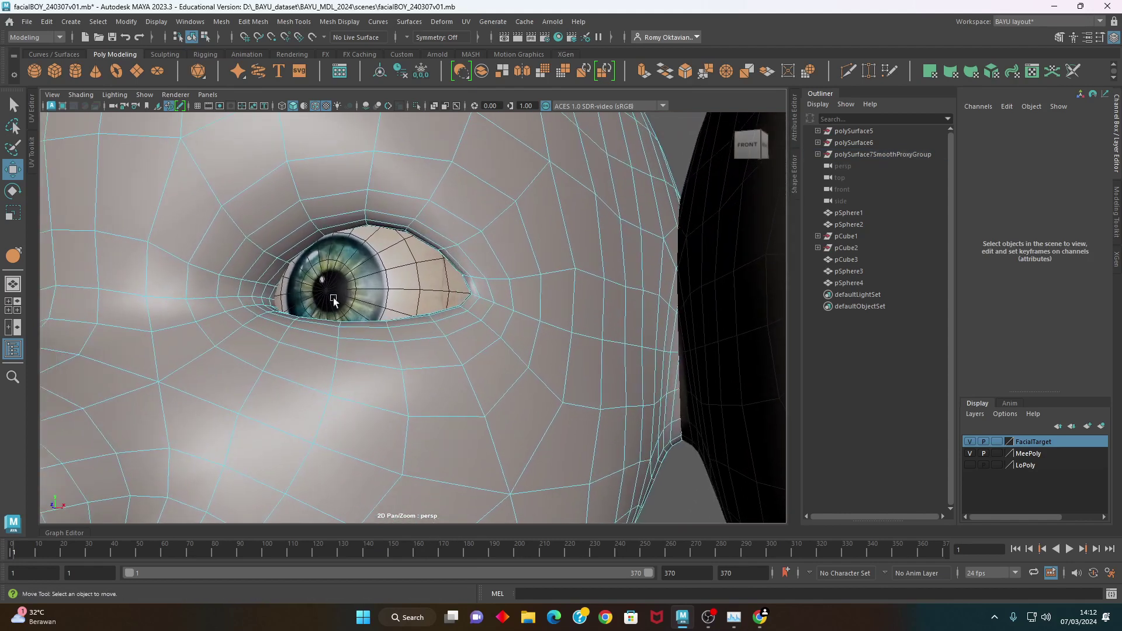
scroll(288, 296, "up", 1)
left_click(267, 287)
double_click(403, 316)
mouse_move(403, 316)
left_mouse_down("alt")
mouse_move(371, 314)
mouse_move(412, 117)
mouse_move(306, 391)
mouse_move(439, 349)
mouse_move(403, 355)
left_mouse_up("alt")
Scale the eyelid loop flat and pull the upper lid down to close the eye
key("r")
left_click_drag(354, 228, 360, 326)
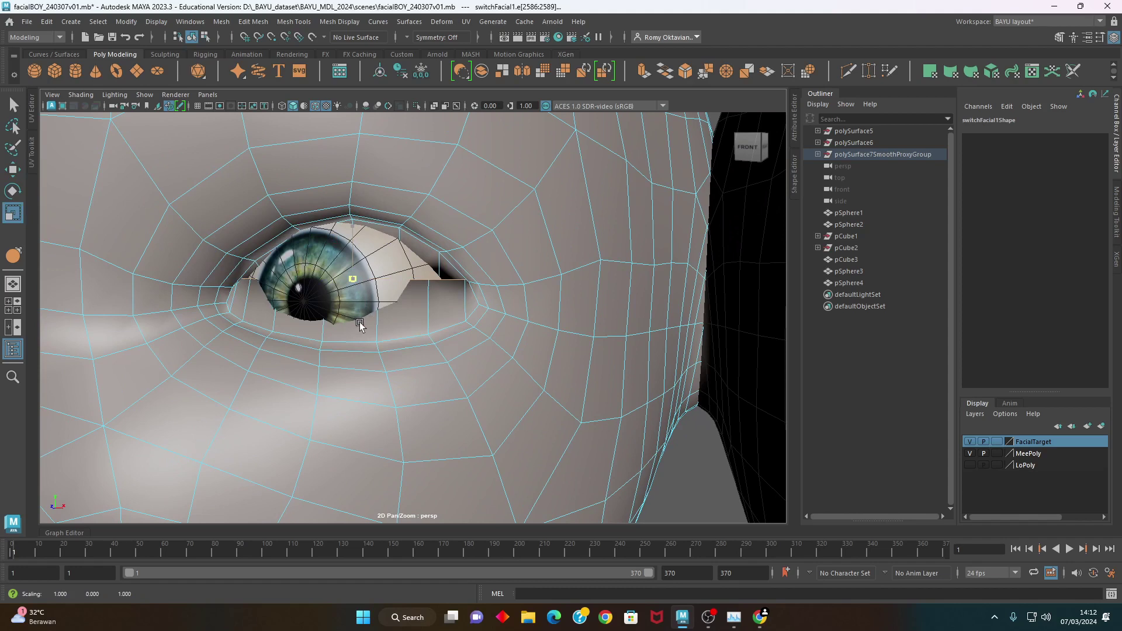
mouse_move(473, 397)
left_mouse_down("alt")
mouse_move(408, 395)
mouse_move(466, 346)
left_mouse_up("alt")
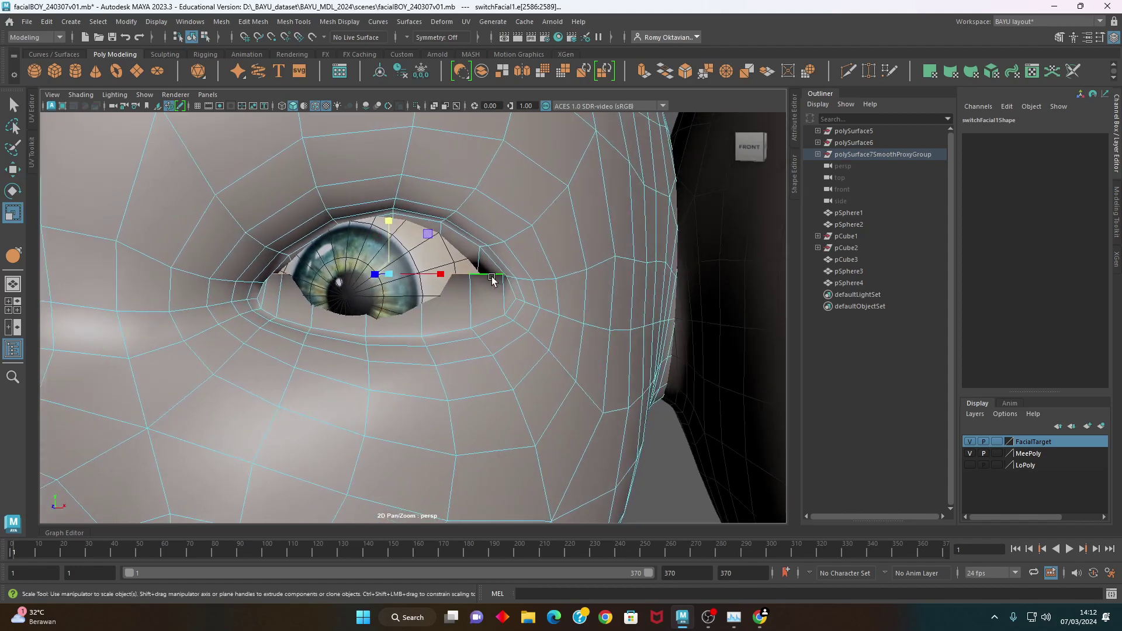
key("w")
left_click_drag(386, 216, 389, 242)
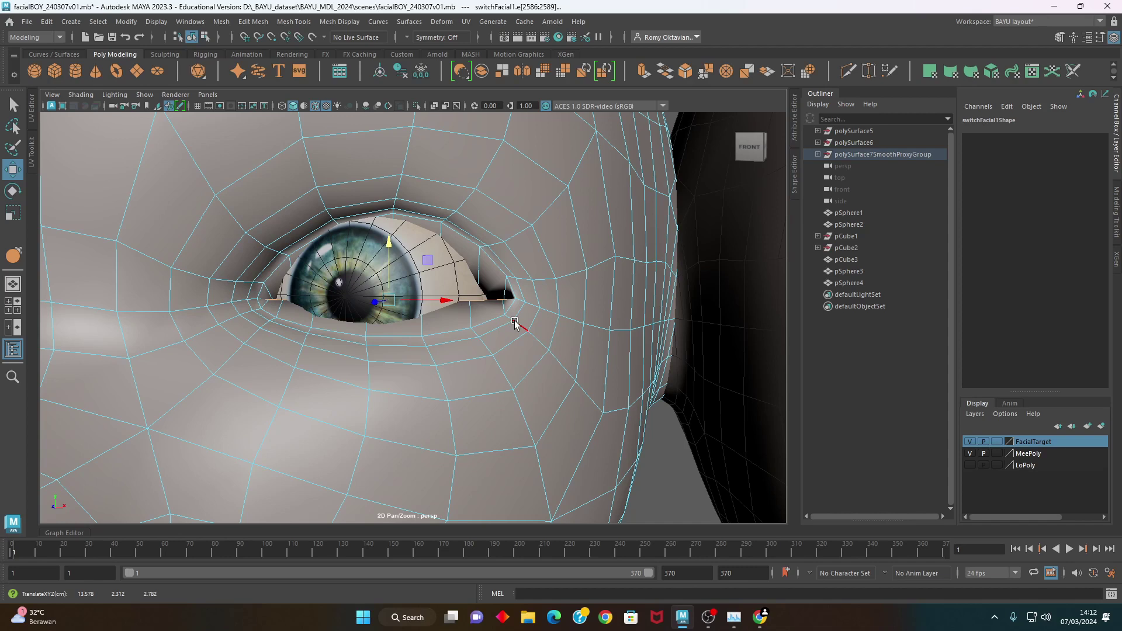
mouse_move(431, 345)
left_mouse_down("alt")
mouse_move(335, 341)
mouse_move(358, 381)
mouse_move(293, 370)
mouse_move(378, 377)
left_mouse_up("alt")
scroll(369, 385, "up", 2)
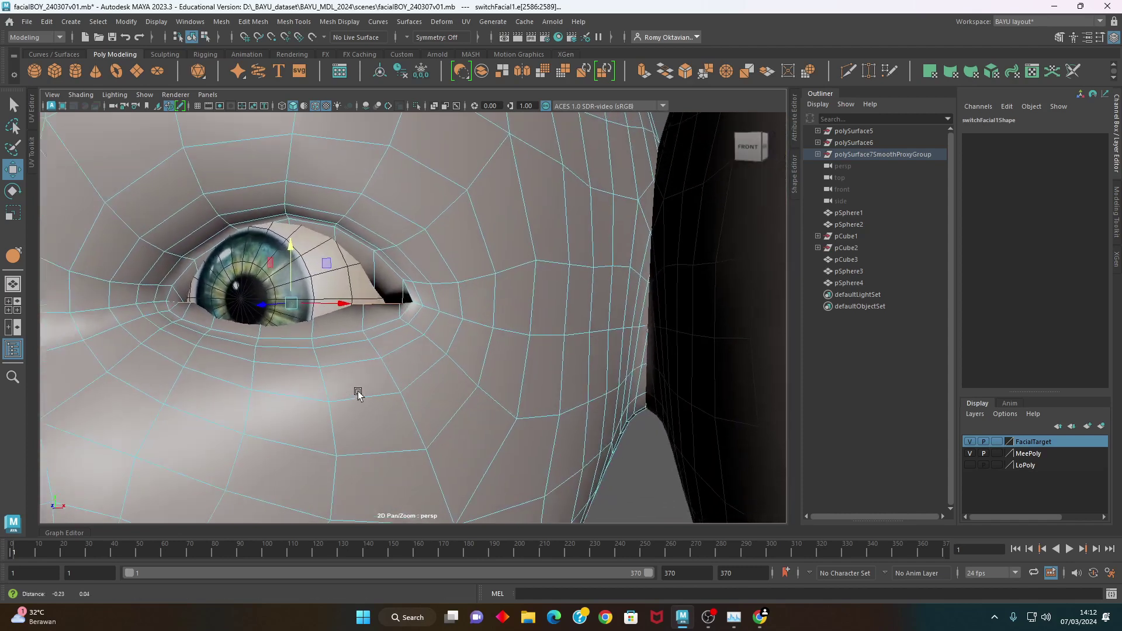
scroll(413, 401, "up", 2)
scroll(419, 399, "up", 1)
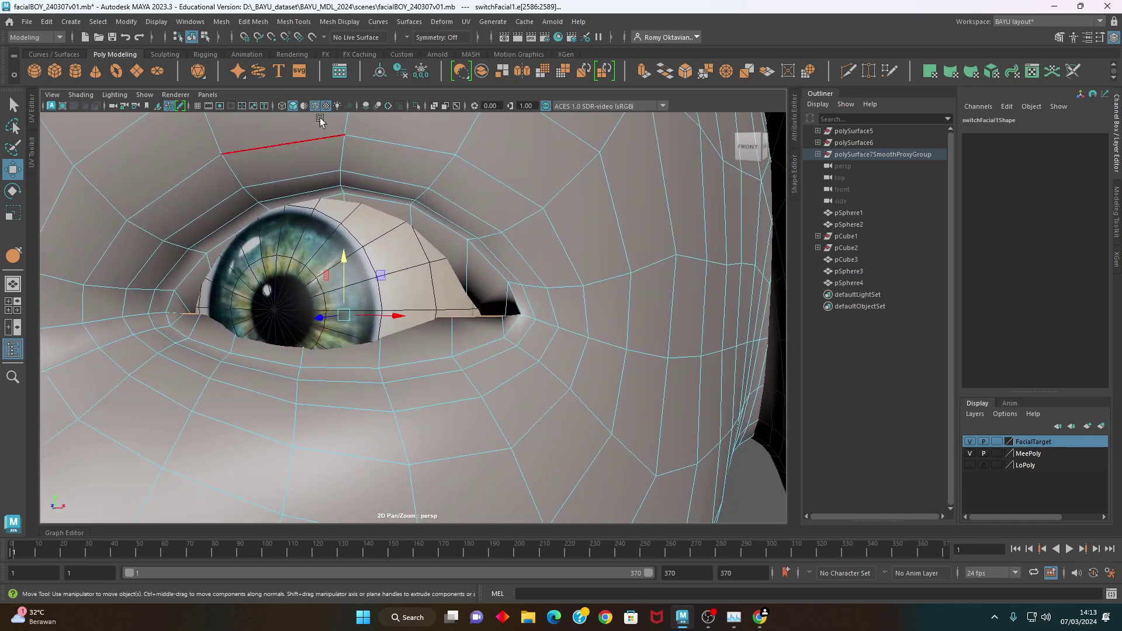
Cycle wireframe, shaded and textured display, then return to whole-object editing
key("4")
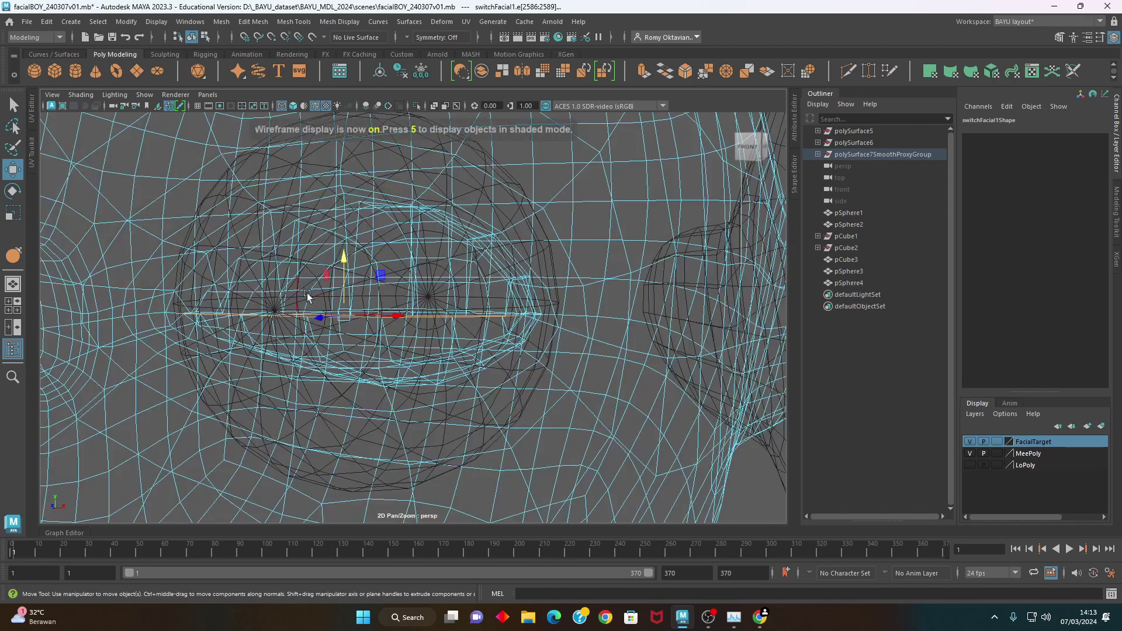
key("5")
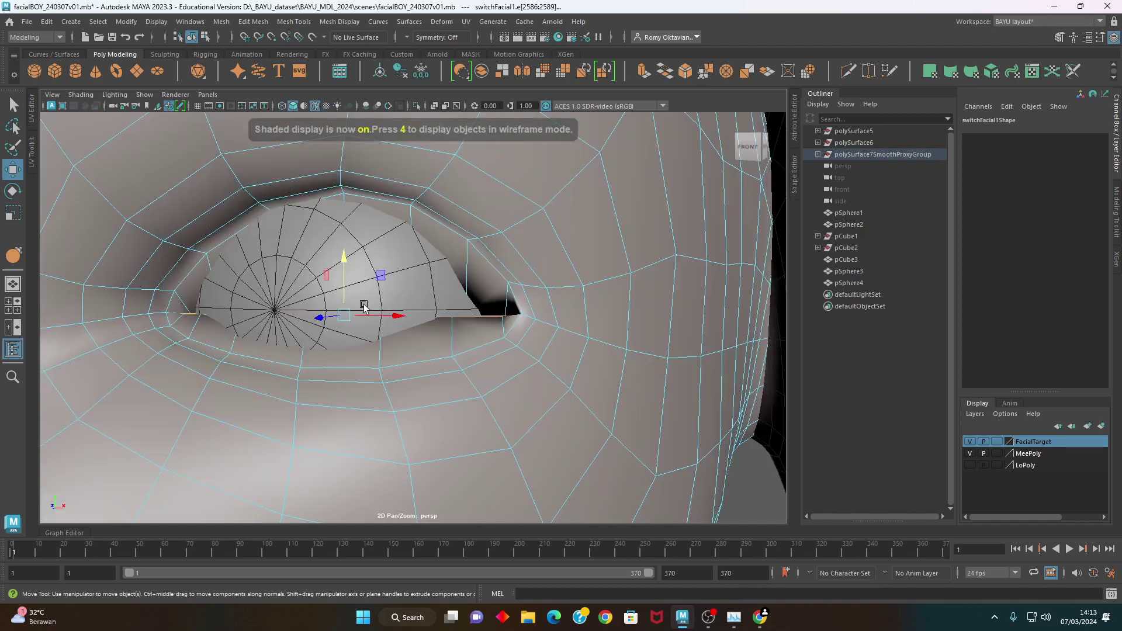
key("6")
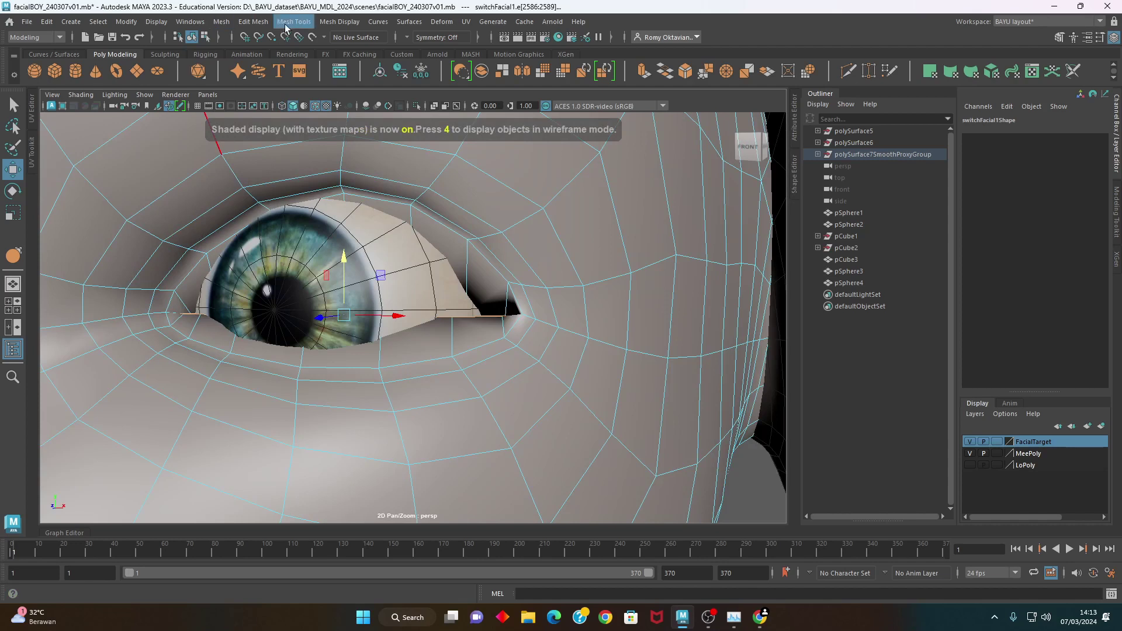
right_click_drag(599, 207, 663, 184)
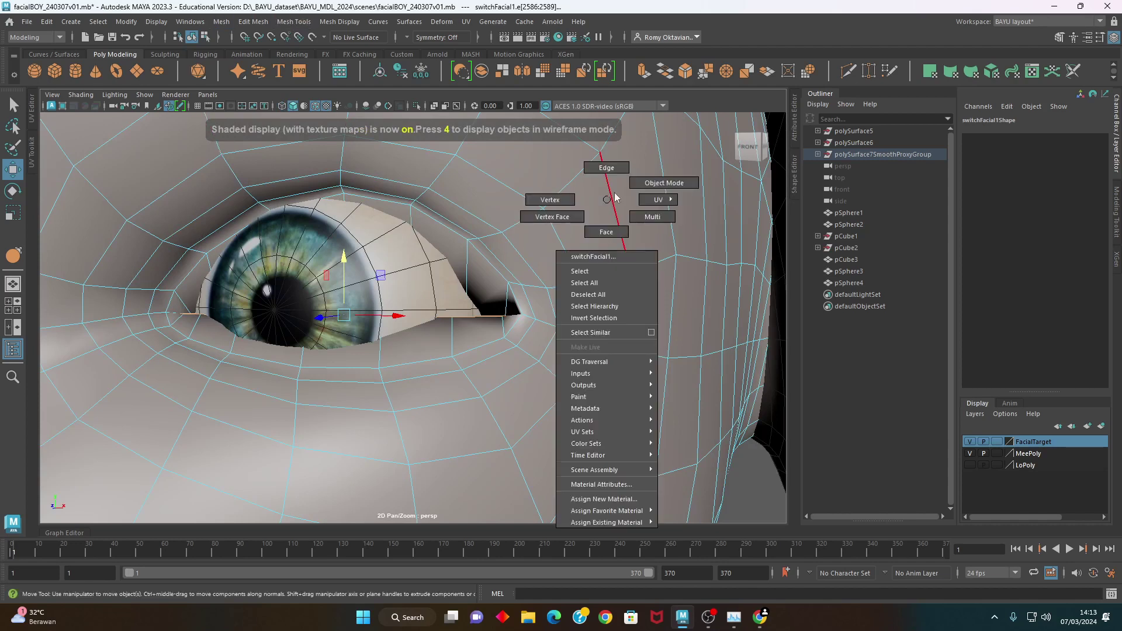
Float the Sculpting Tools panel and set the Sculpt Tool direction to Z
left_click(285, 20)
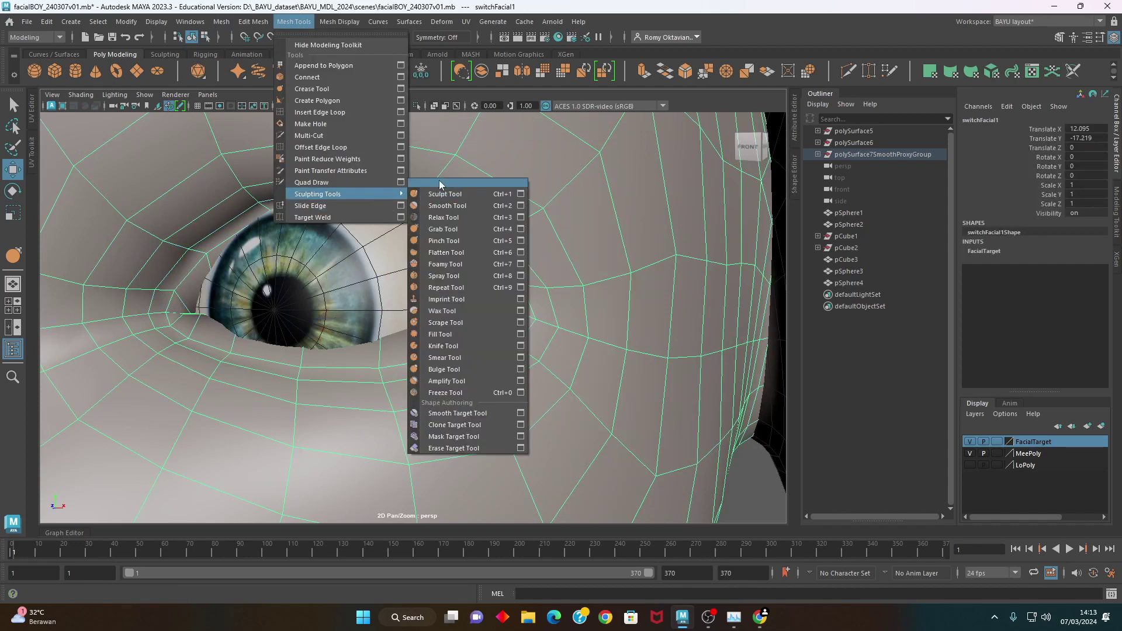
left_click(439, 185)
left_click_drag(439, 169, 81, 134)
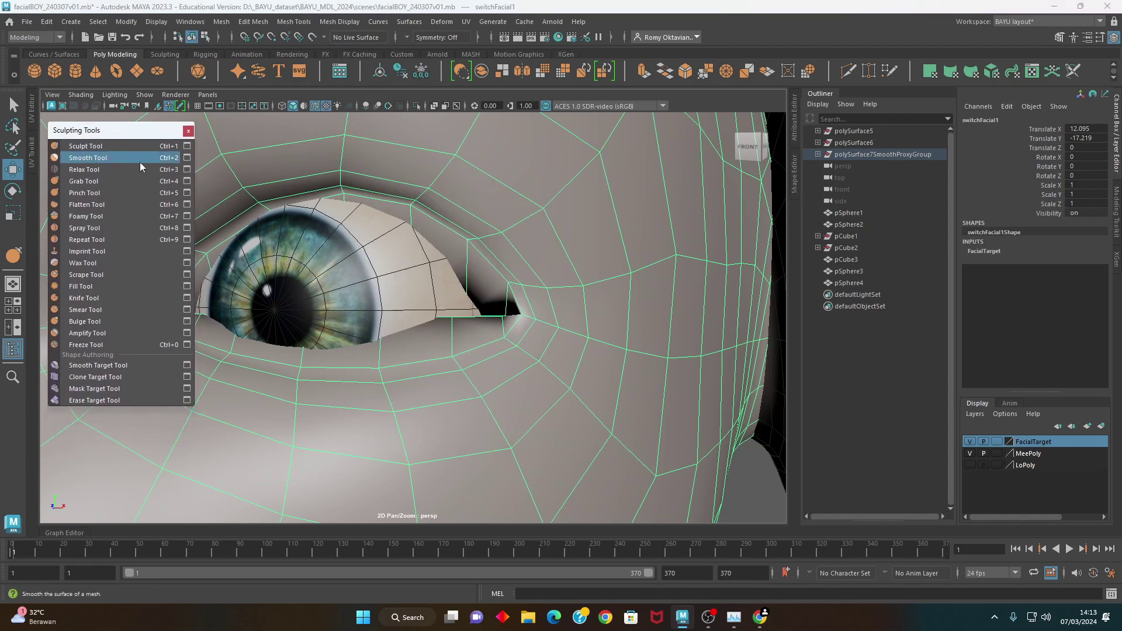
left_click(187, 146)
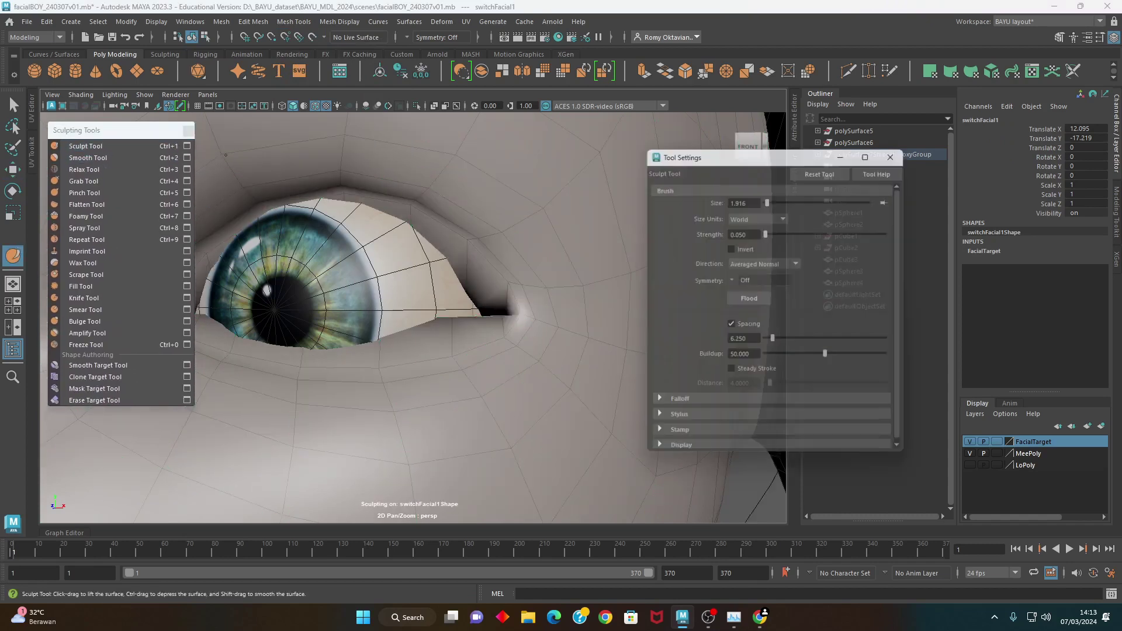
middle_click_drag(226, 155, 504, 331, "alt")
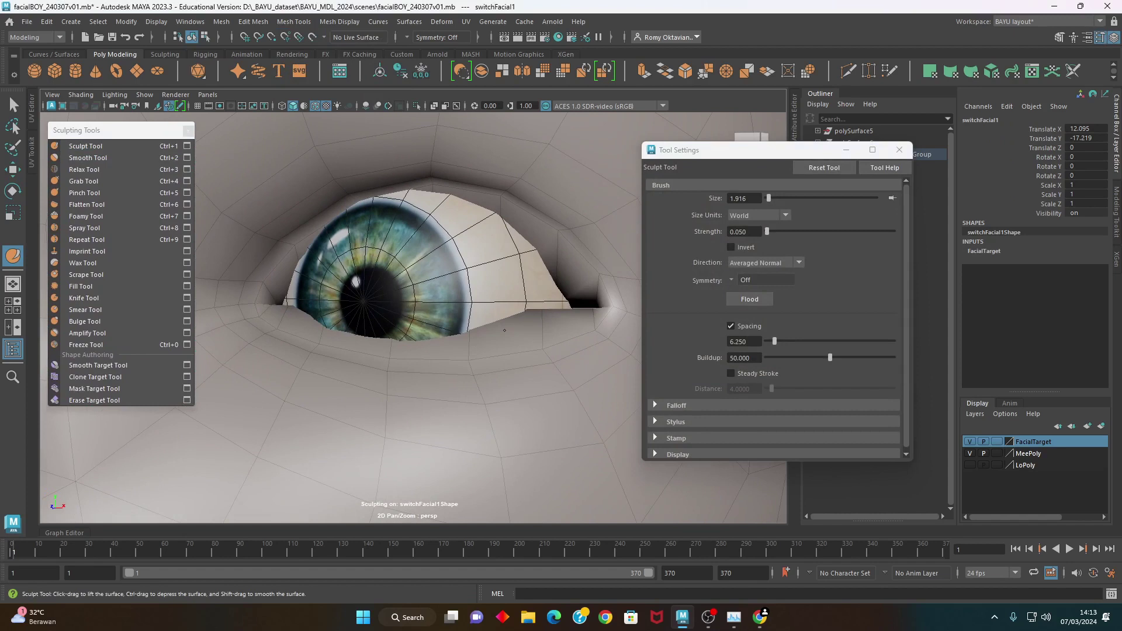
left_click(779, 262)
left_click(751, 352)
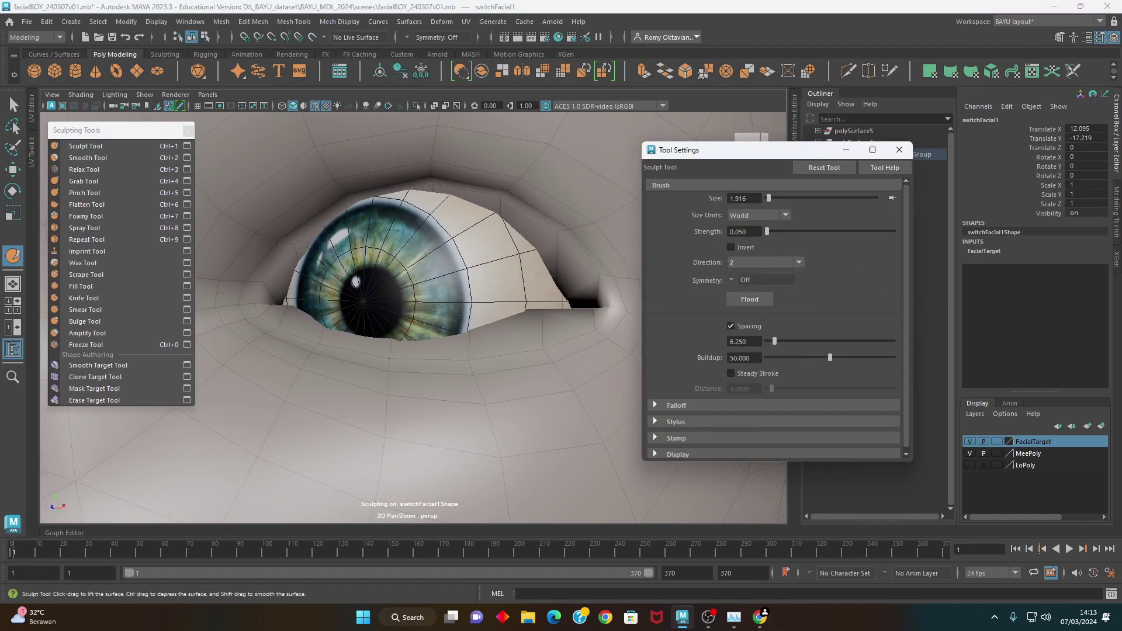
Shrink the sculpt brush to about 0.448 and frame the eye closely
middle_click_drag(451, 382, 447, 397, "alt")
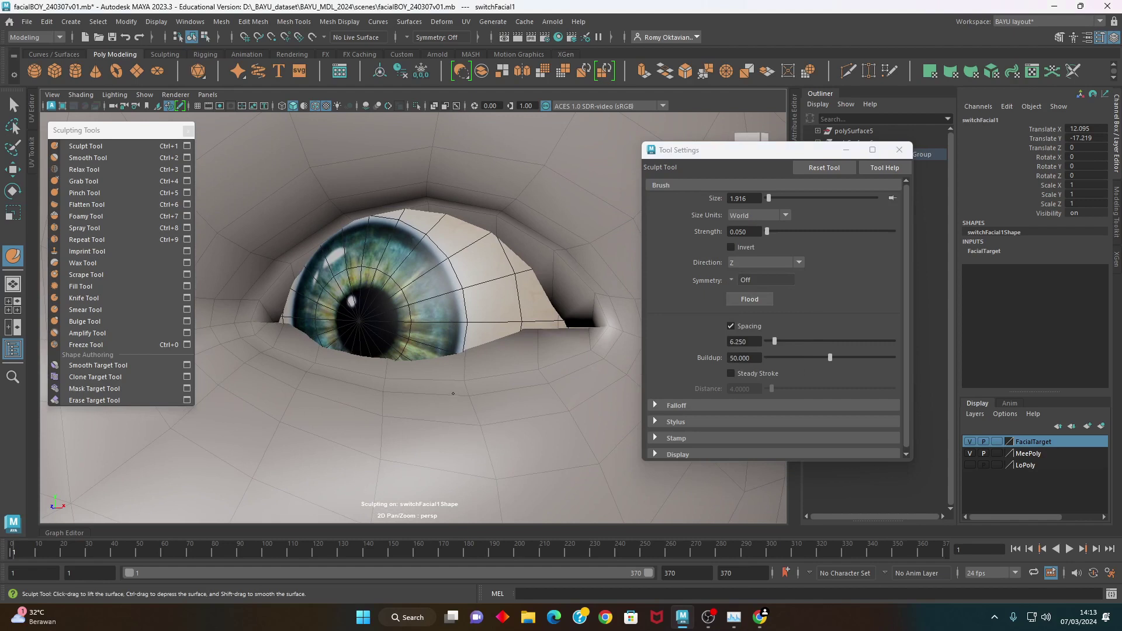
right_click_drag(453, 393, 296, 351, "alt")
middle_click_drag(365, 297, 407, 350, "alt")
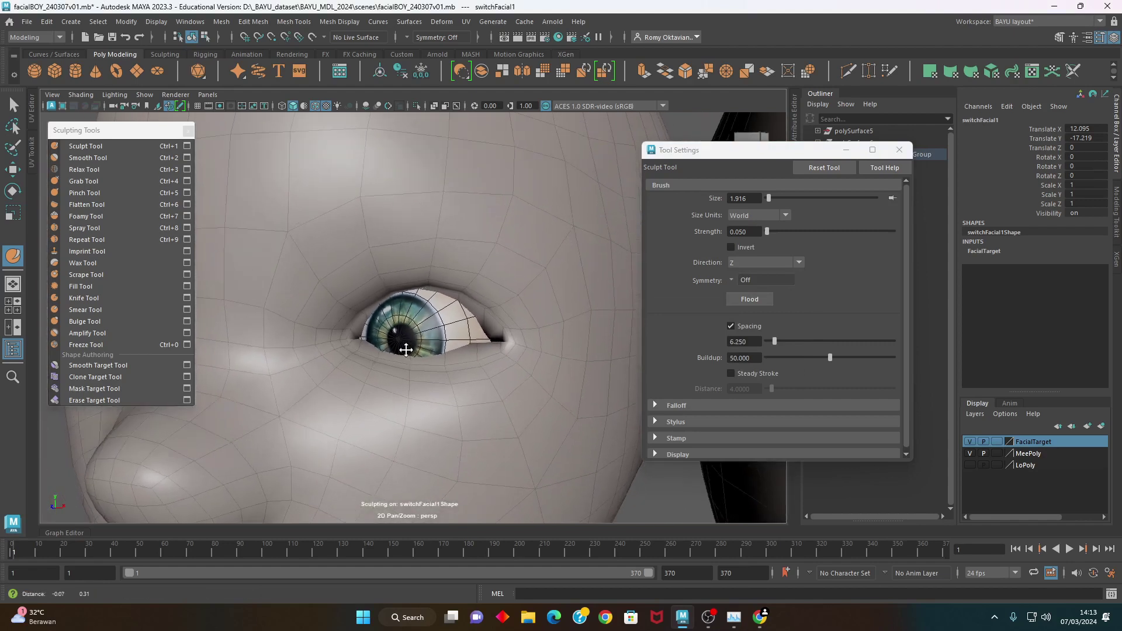
left_click_drag(450, 400, 409, 400)
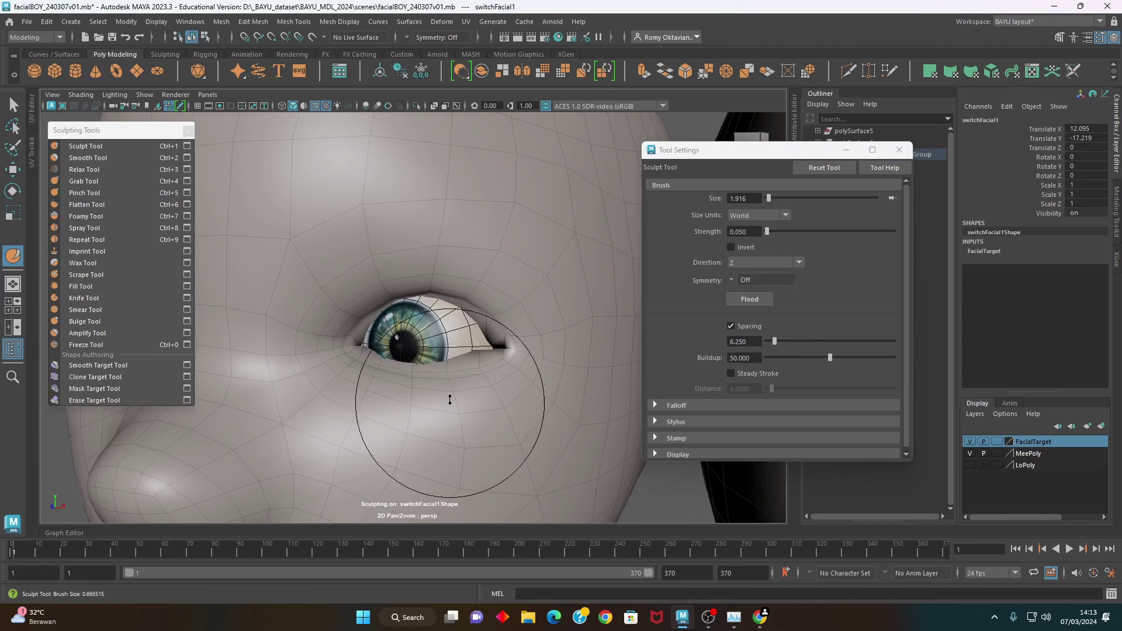
right_click_drag(318, 475, 410, 409, "alt")
mouse_move(532, 370)
middle_mouse_down("alt")
mouse_move(486, 348)
mouse_move(482, 251)
middle_mouse_up("alt")
middle_click_drag(476, 413, 485, 449, "alt")
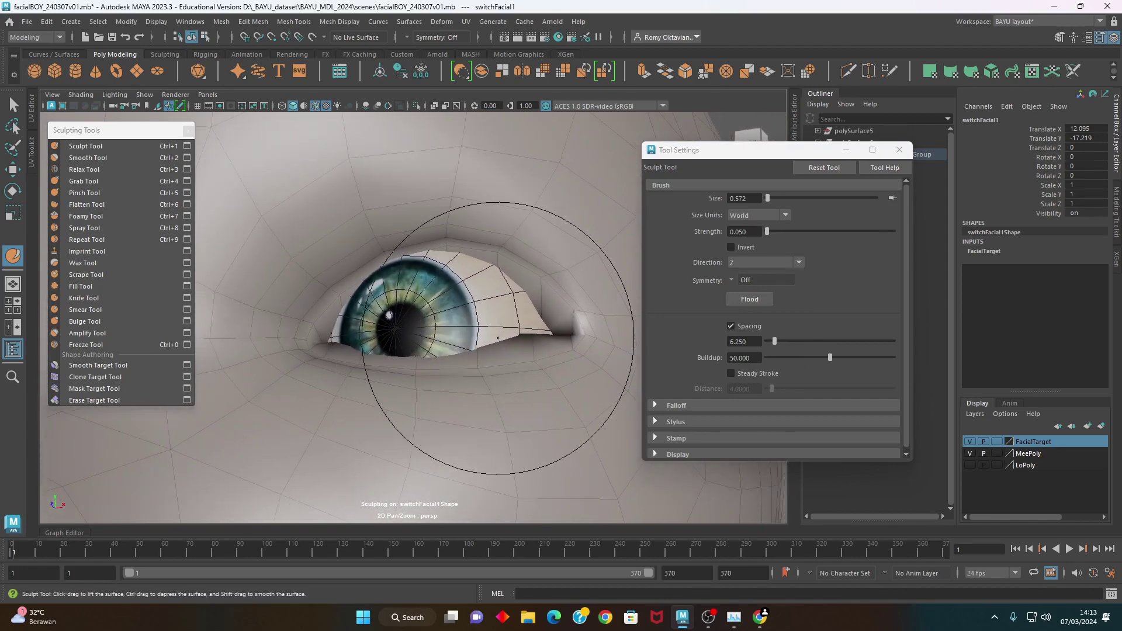
right_click_drag(498, 338, 489, 379, "alt")
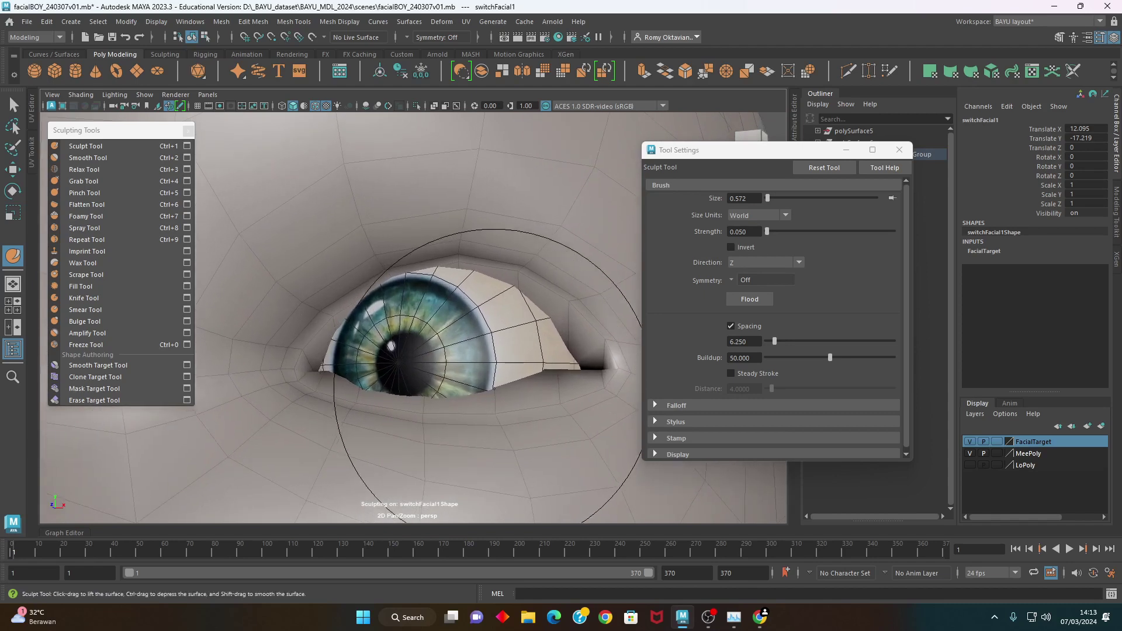
Drag the upper eyelid down to a thin slit over the eyeball and inspect the corner
left_click_drag(488, 383, 418, 330)
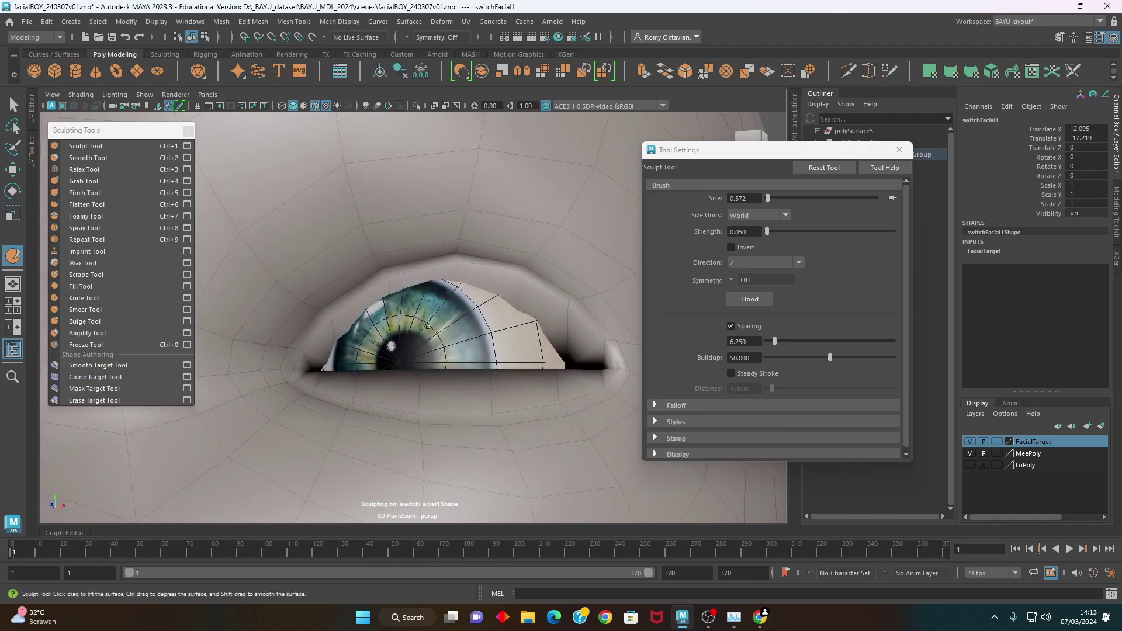
left_click_drag(428, 326, 457, 320)
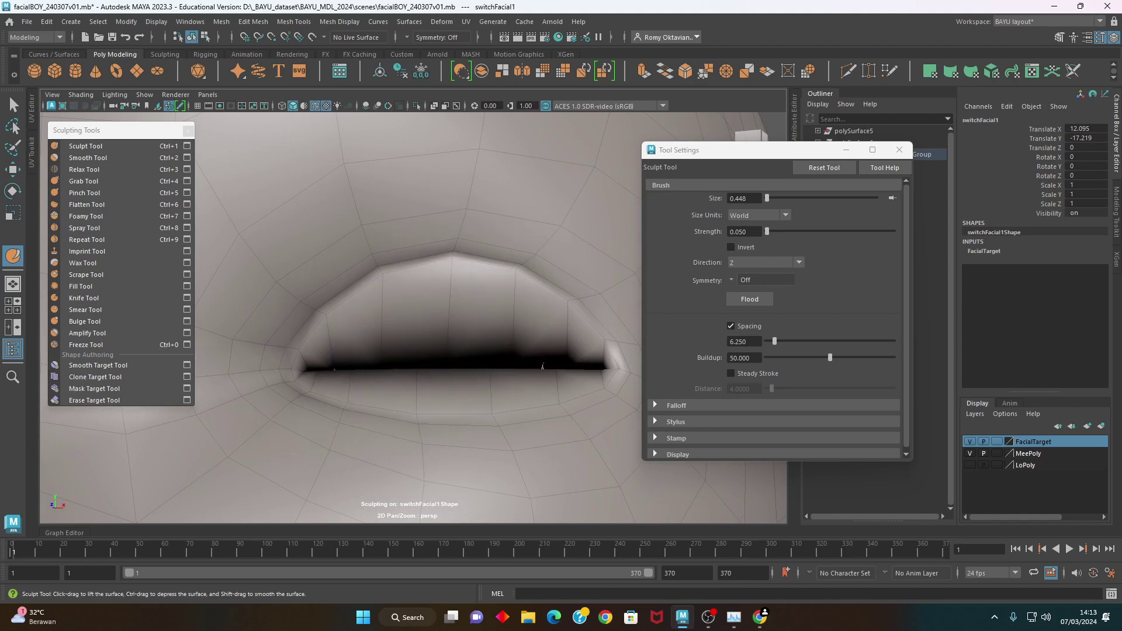
left_click_drag(542, 366, 477, 373, "alt")
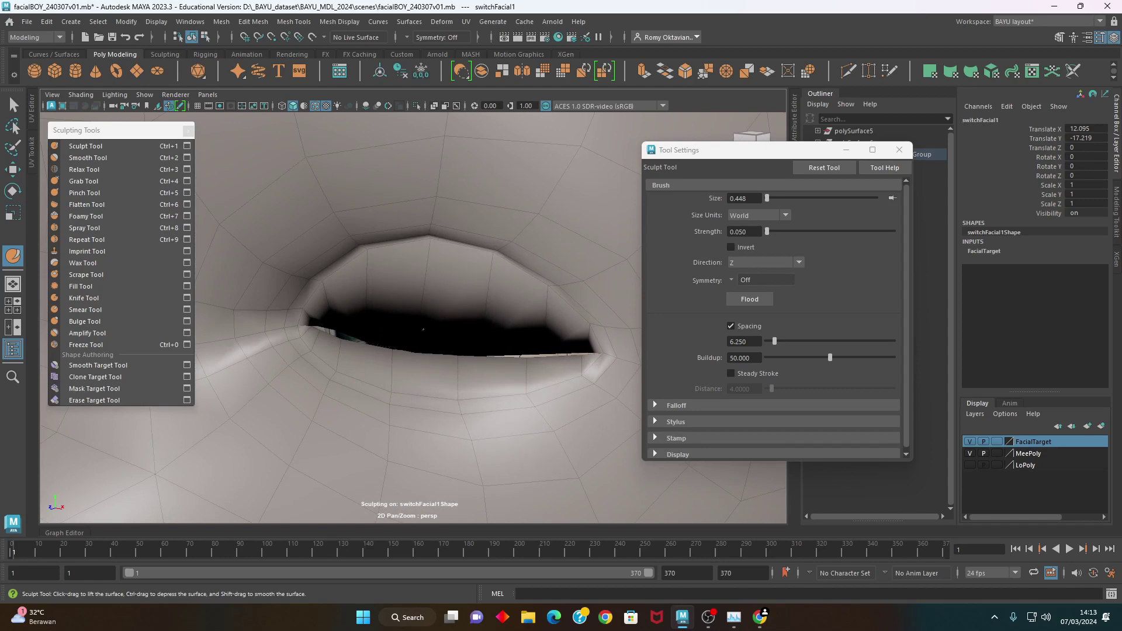
left_click_drag(395, 354, 439, 371, "alt")
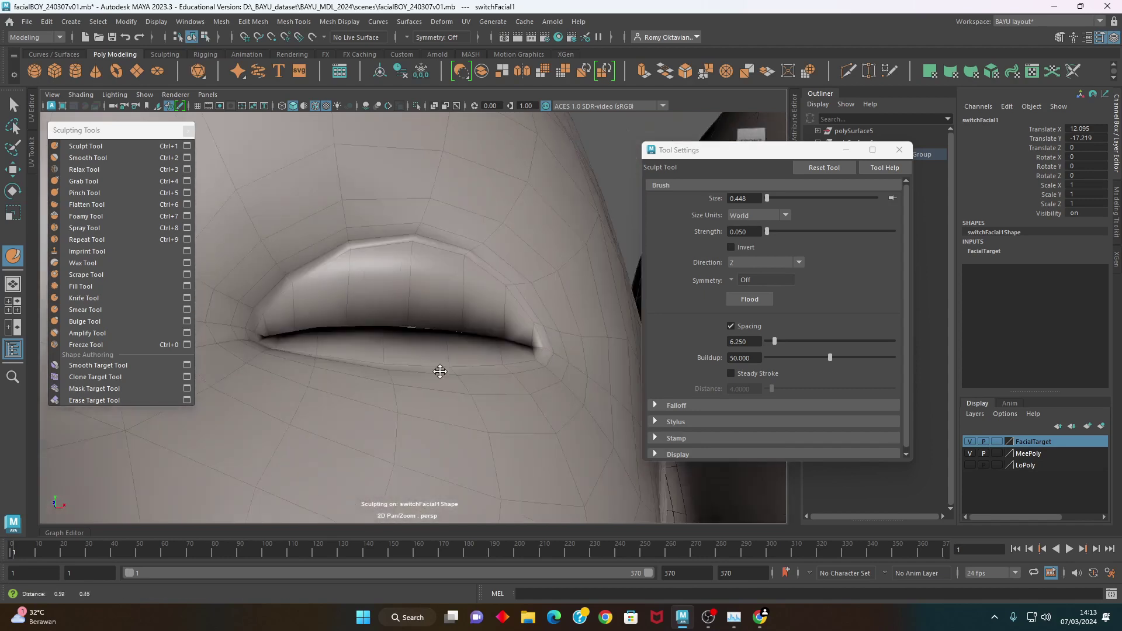
scroll(466, 448, "up", 5)
scroll(465, 448, "down", 5)
mouse_move(581, 375)
left_mouse_down("alt")
mouse_move(367, 372)
mouse_move(363, 351)
left_mouse_up("alt")
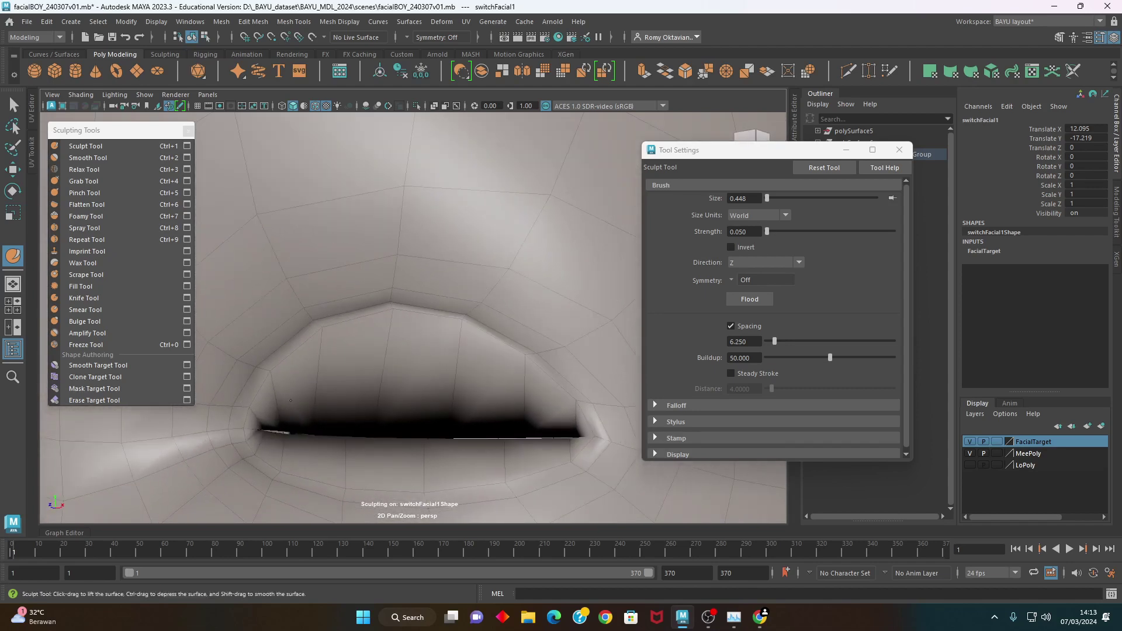
scroll(395, 444, "down", 1)
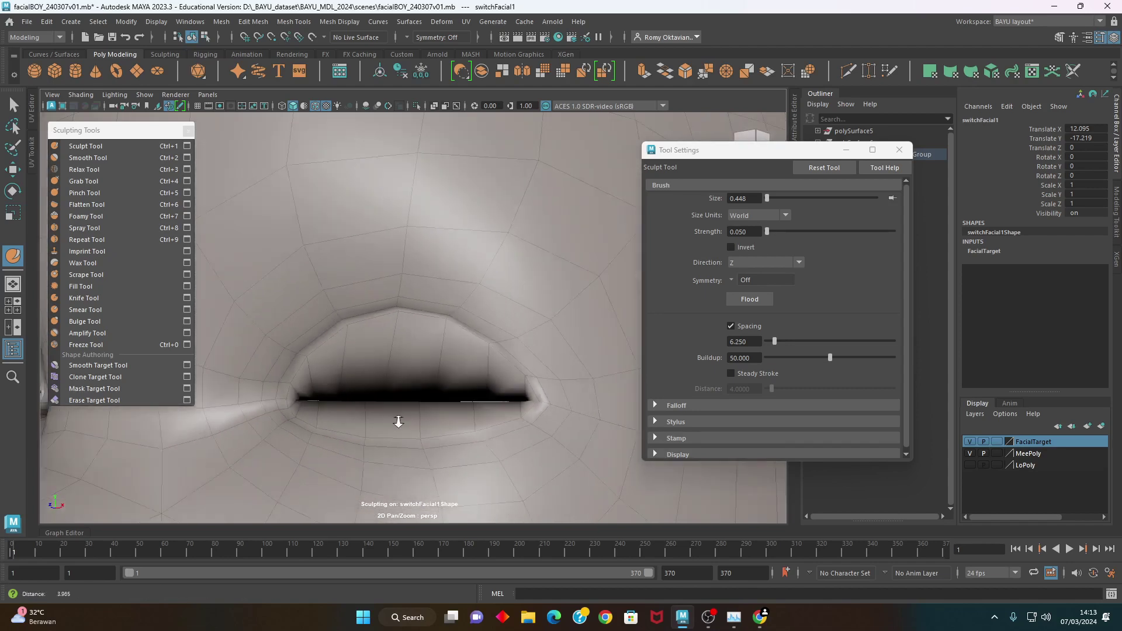
scroll(413, 443, "down", 3)
scroll(380, 450, "up", 2)
scroll(415, 443, "up", 1)
scroll(415, 443, "up", 3)
scroll(426, 454, "down", 3)
mouse_move(426, 454)
left_mouse_down("alt")
mouse_move(421, 386)
mouse_move(401, 401)
mouse_move(421, 420)
mouse_move(371, 426)
mouse_move(416, 423)
left_mouse_up("alt")
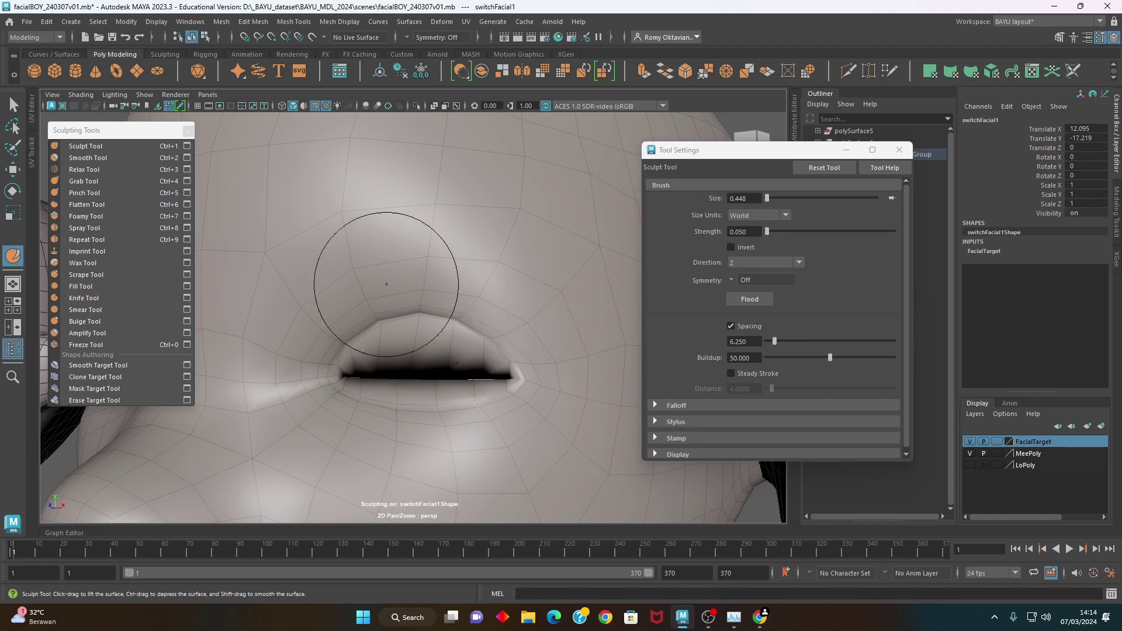
Smooth the eyelid with the Smooth Tool at strength 8.837, then pick the Move Tool in Face mode
left_click(101, 166)
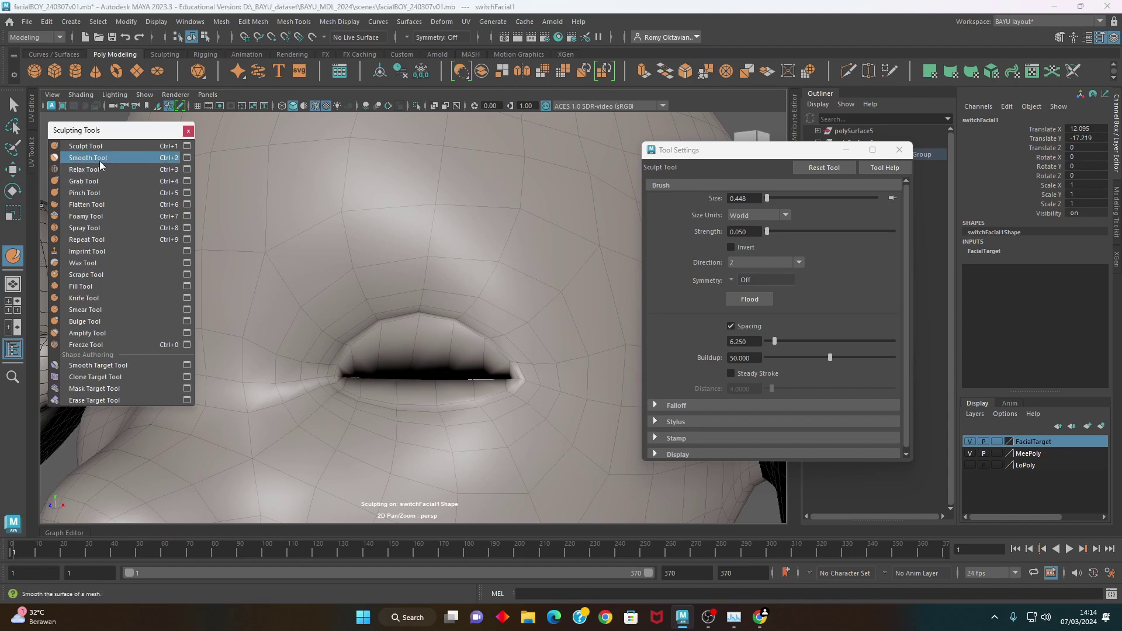
mouse_move(414, 326)
left_mouse_down()
mouse_move(472, 299)
mouse_move(362, 319)
mouse_move(482, 308)
mouse_move(451, 295)
mouse_move(455, 306)
mouse_move(350, 325)
mouse_move(340, 316)
left_mouse_up()
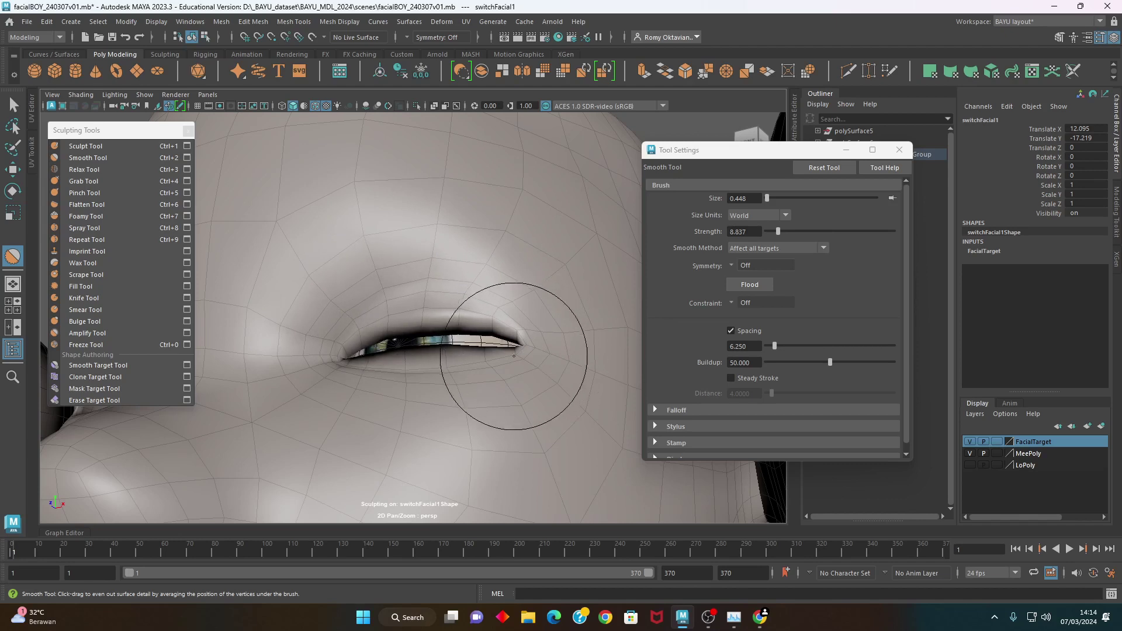
left_click_drag(489, 433, 497, 476, "alt")
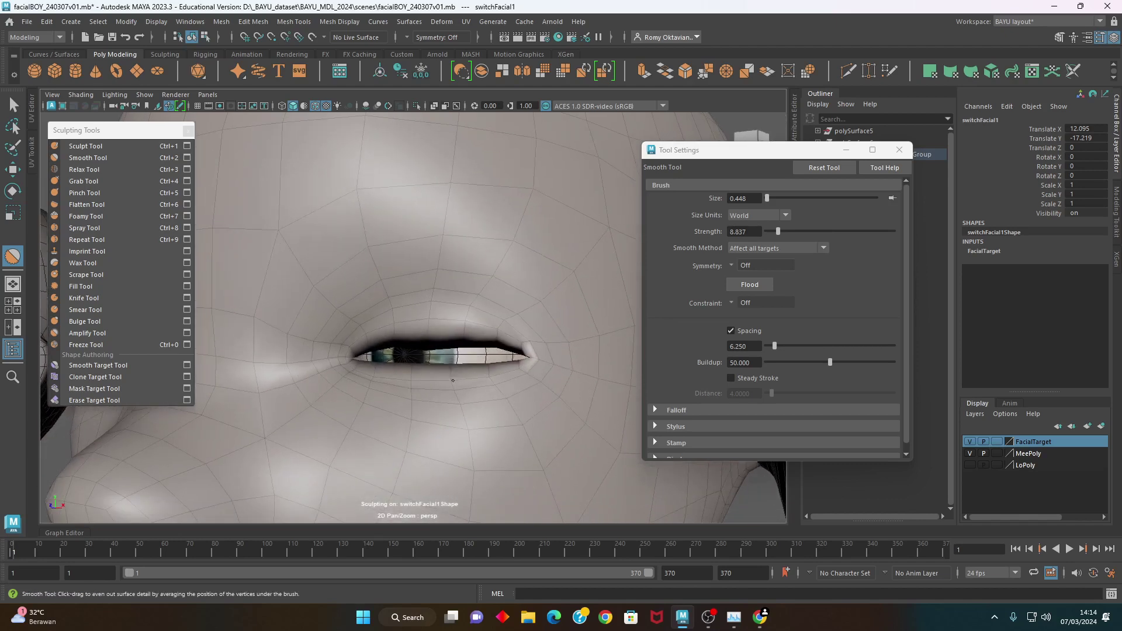
mouse_move(508, 386)
left_mouse_down("alt")
mouse_move(523, 418)
mouse_move(438, 409)
mouse_move(590, 391)
mouse_move(526, 381)
mouse_move(493, 398)
mouse_move(363, 412)
mouse_move(475, 401)
mouse_move(445, 407)
mouse_move(461, 374)
left_mouse_up("alt")
key("w")
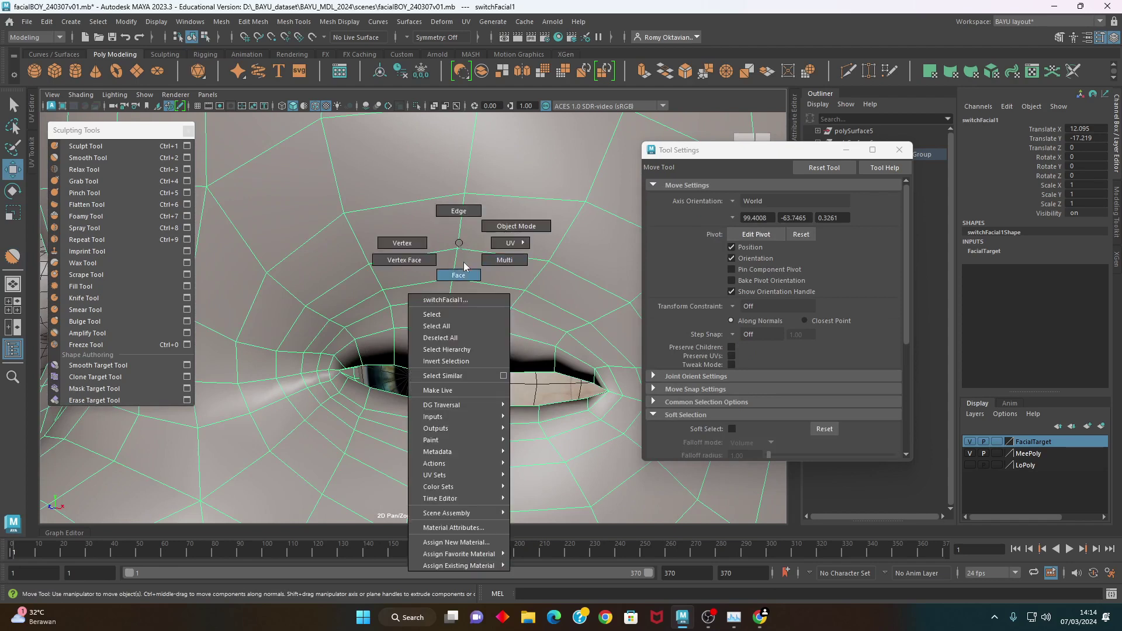
right_click_drag(461, 245, 458, 275)
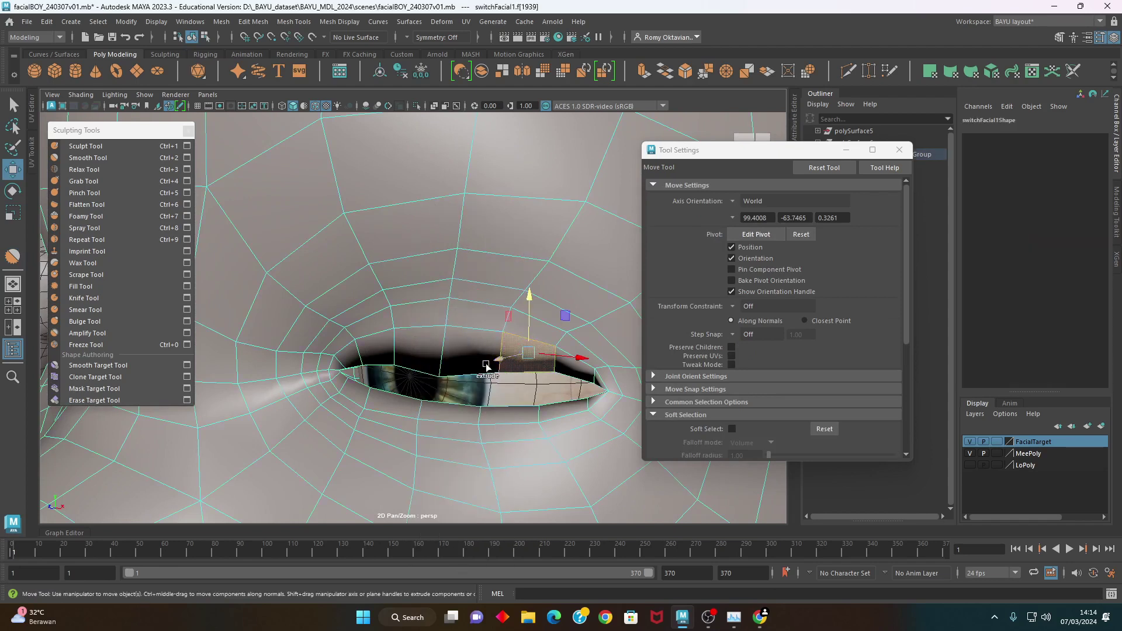